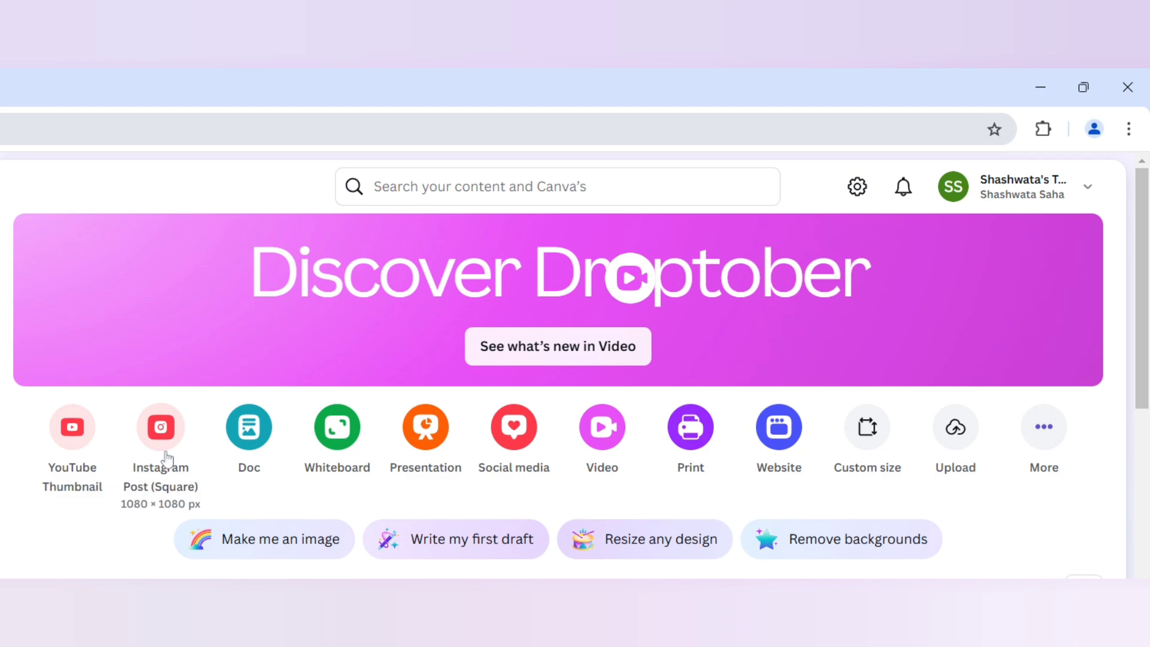
- Start a new blank Instagram Post (Square) design from the Canva home page
left_click(161, 428)
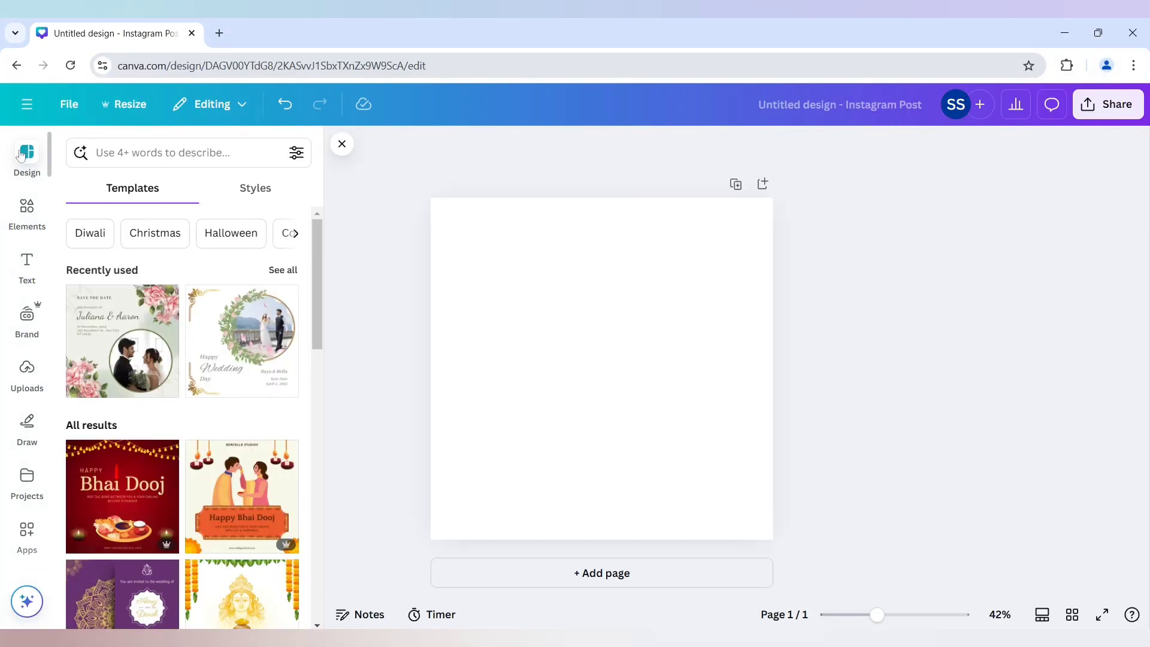
- Add the pink-flowered gold hexagon frame from a 'floral frame' search and shrink it to the lower right
left_click(27, 208)
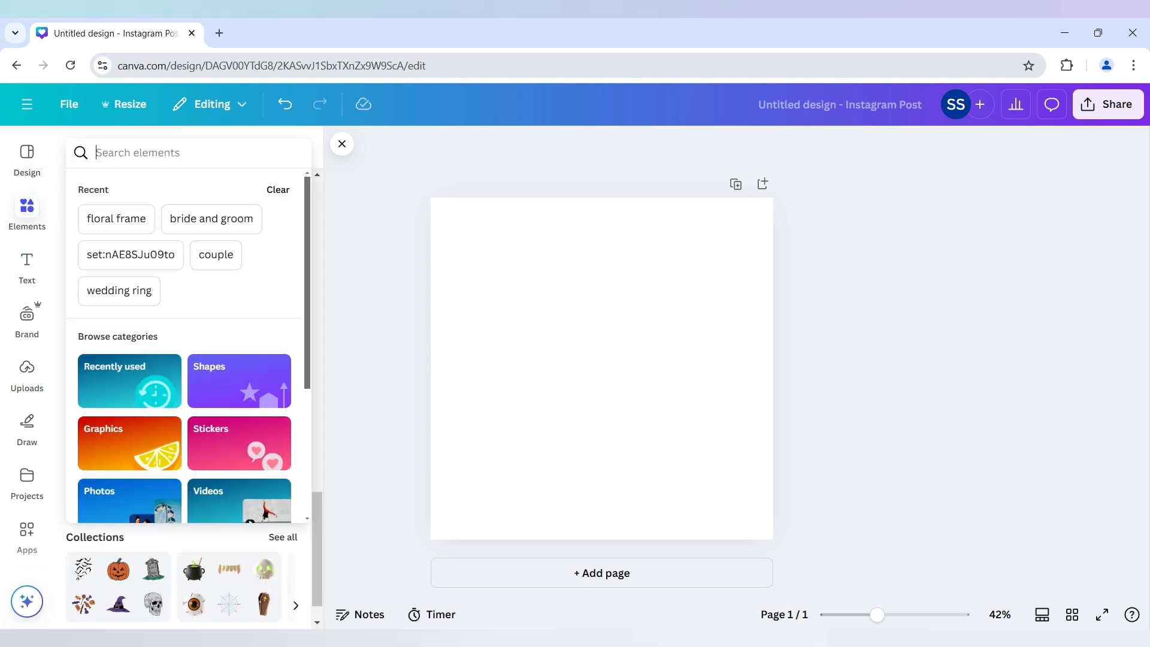
type("floral f")
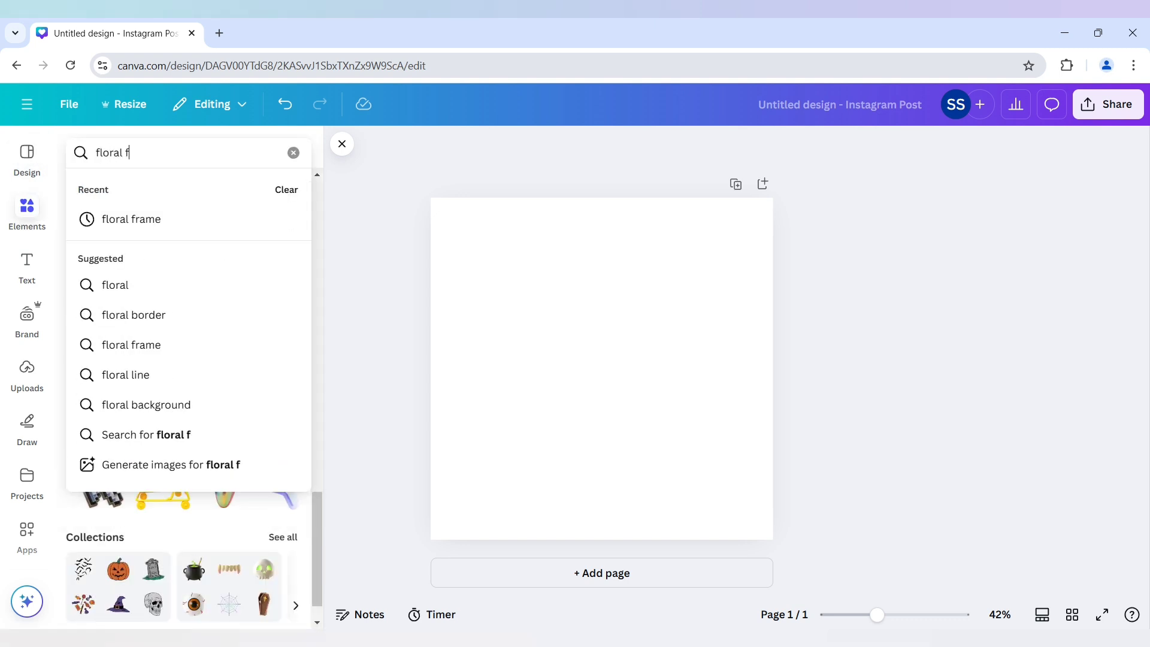
type("rame")
key("Return")
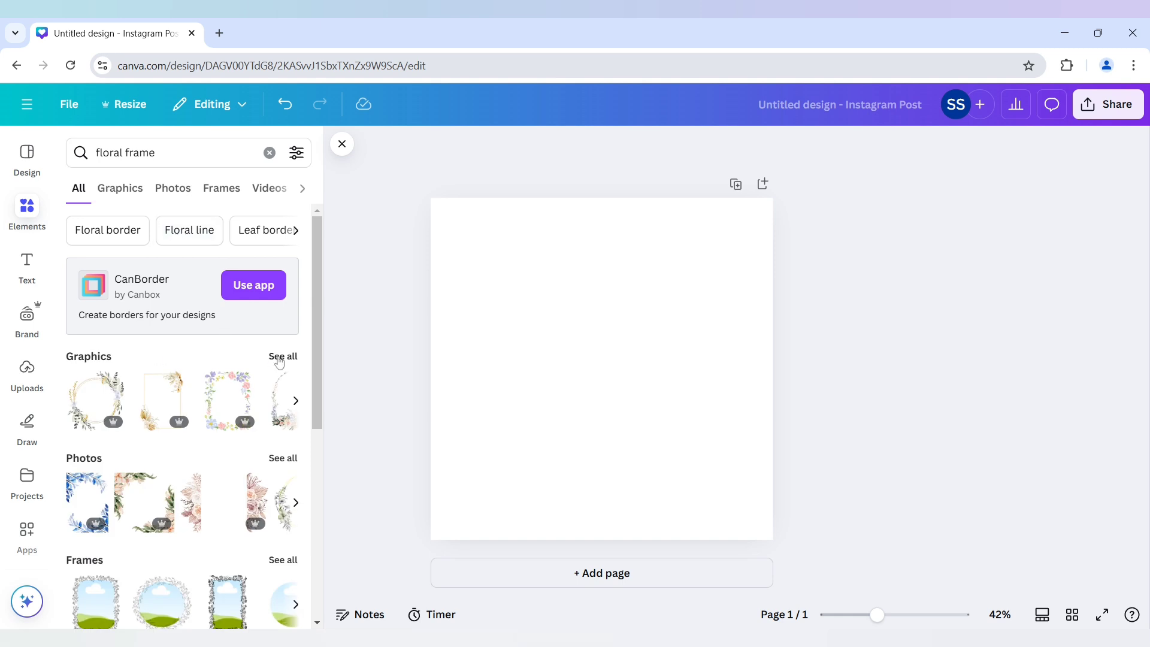
left_click(281, 357)
scroll(218, 395, "down", 1)
mouse_move(261, 468)
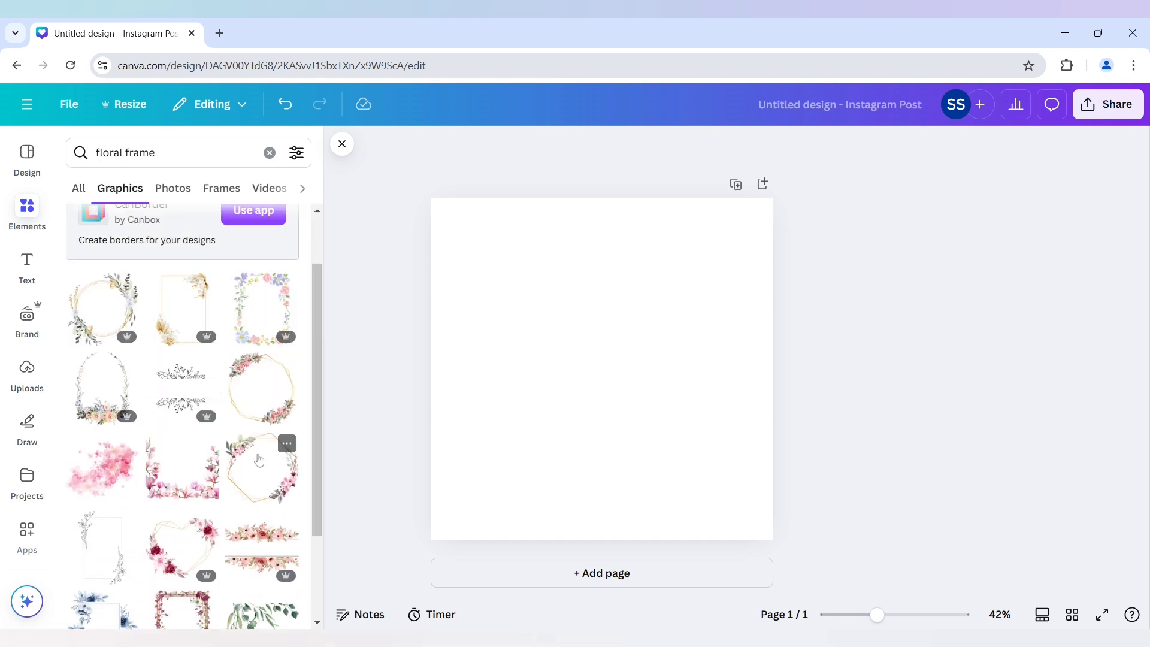
left_click(257, 460)
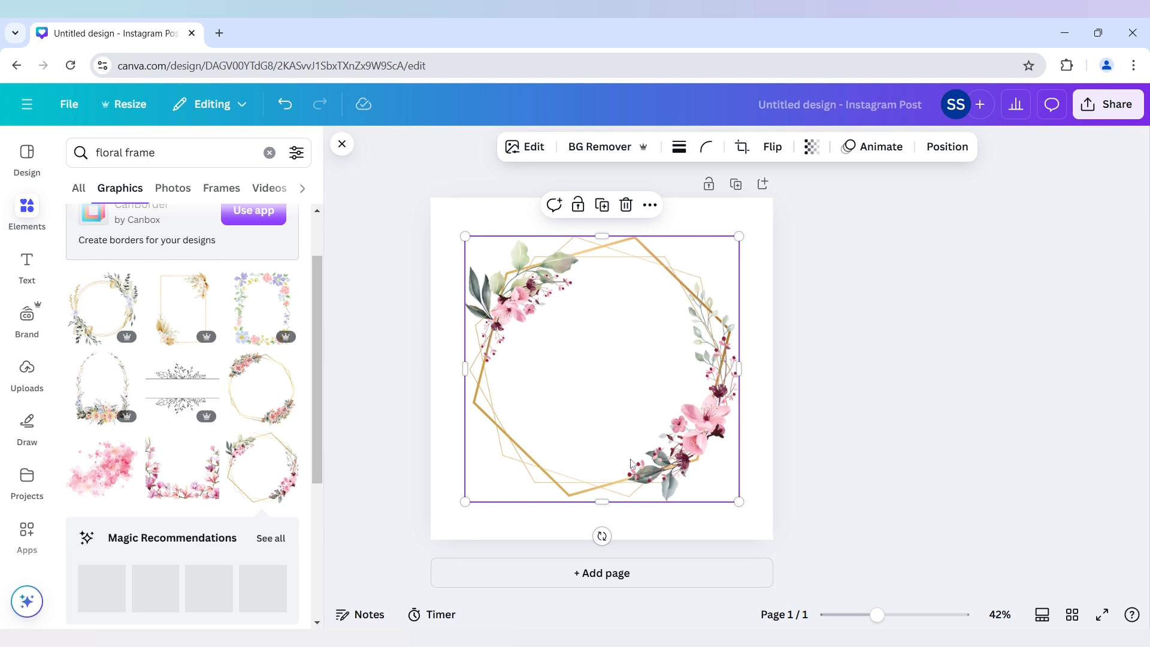
left_click_drag(632, 449, 662, 480)
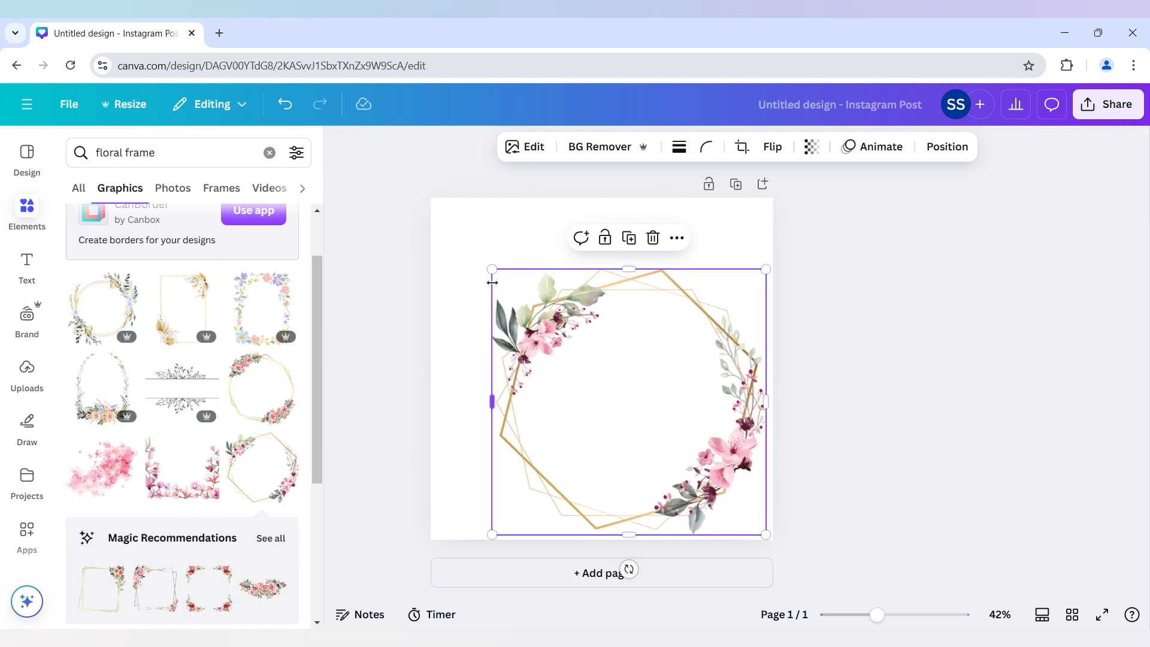
left_click_drag(495, 266, 570, 363)
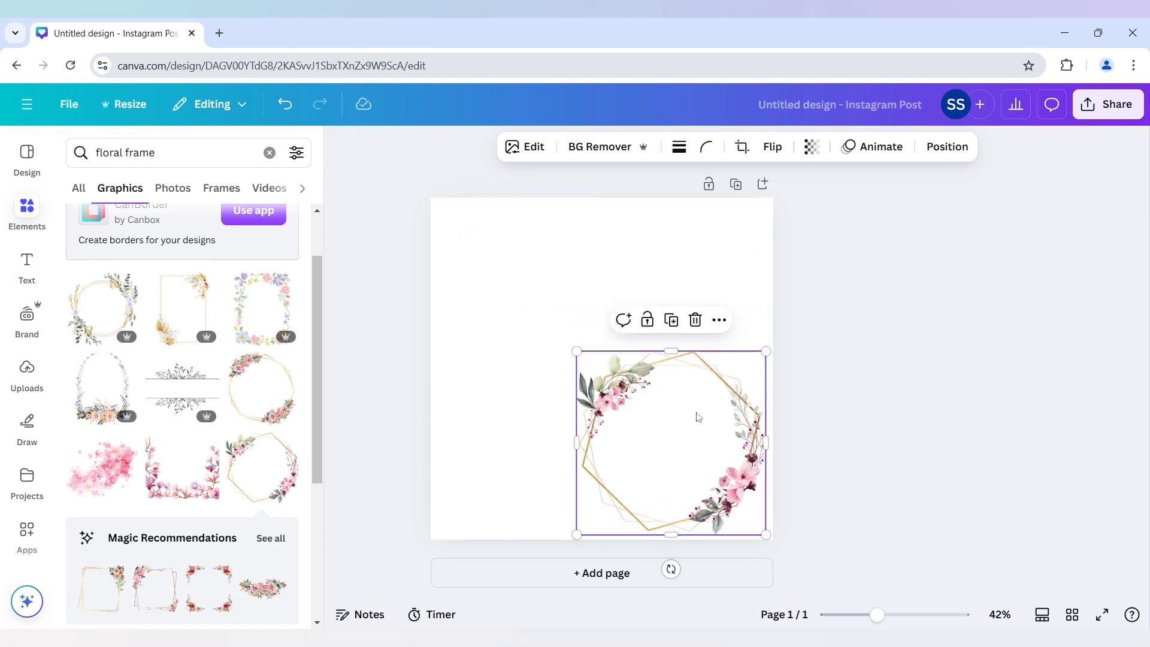
left_click(799, 385)
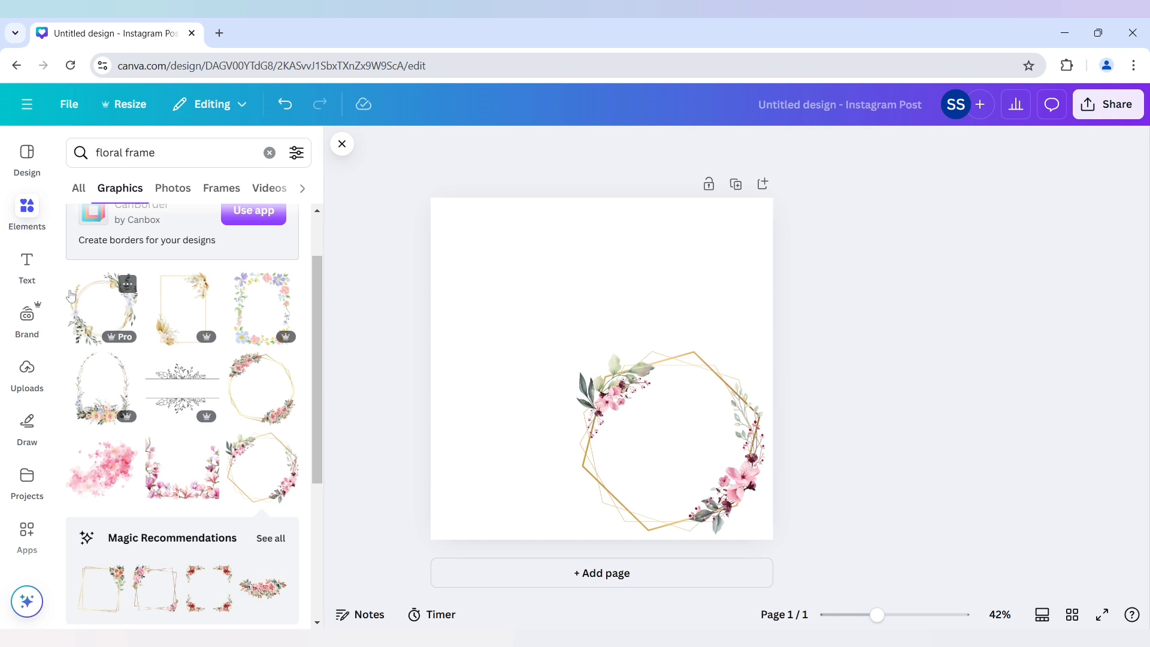
- Add the blue-outfit cartoon couple from a 'bride and groom' Elements search
left_click(268, 154)
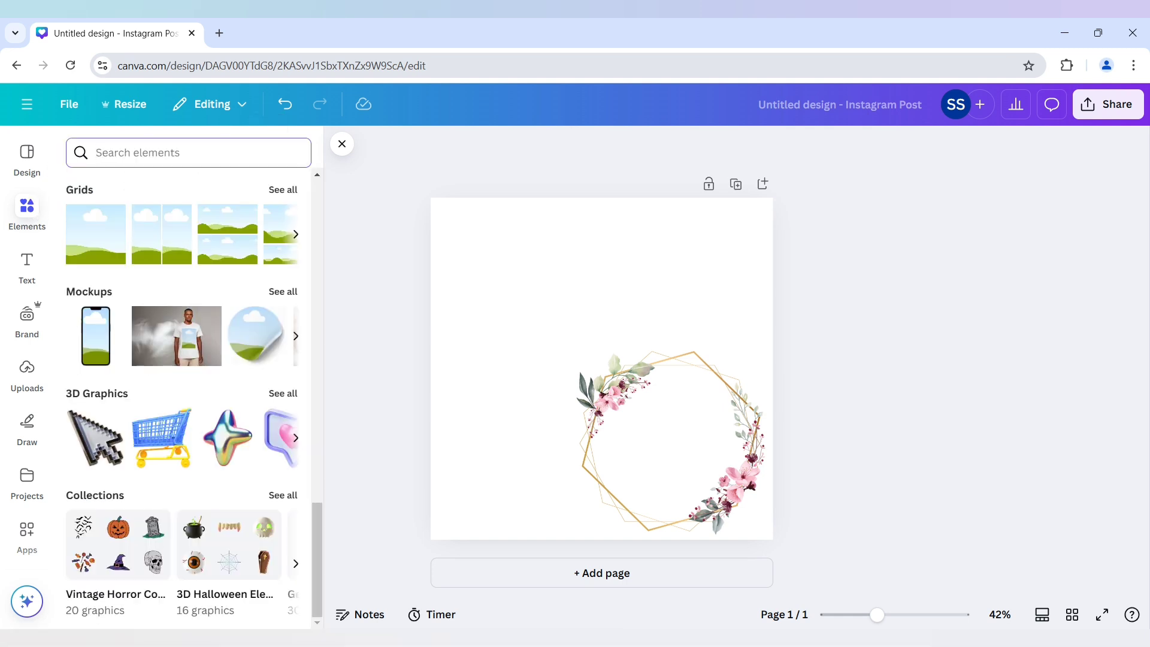
type("bride")
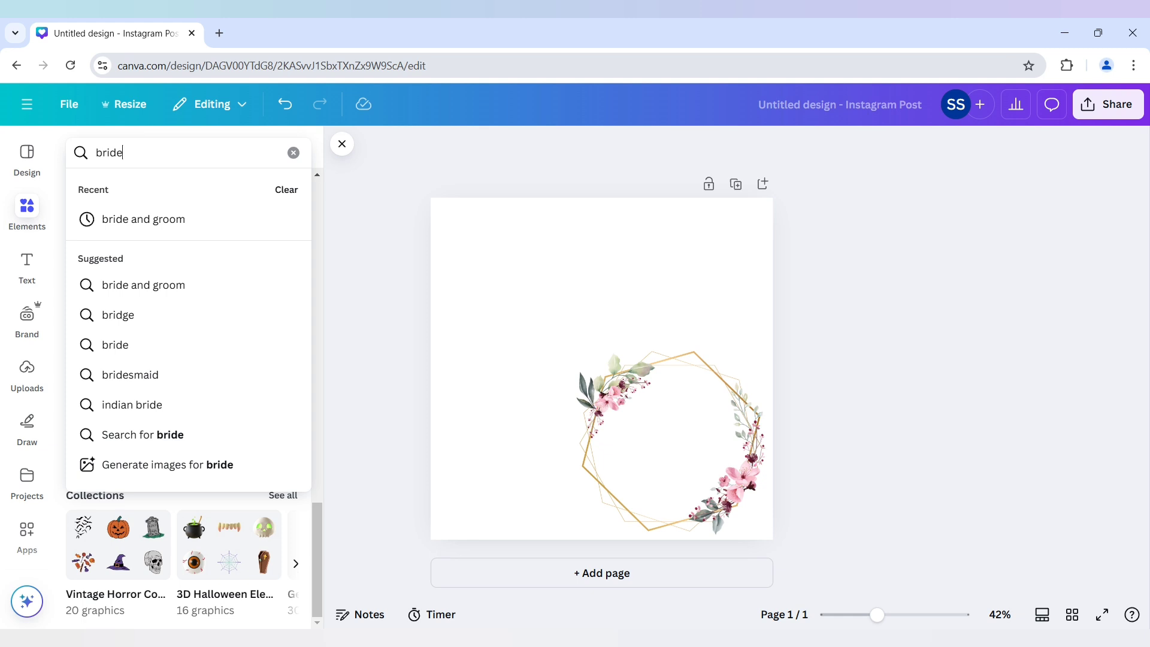
type(" and groom")
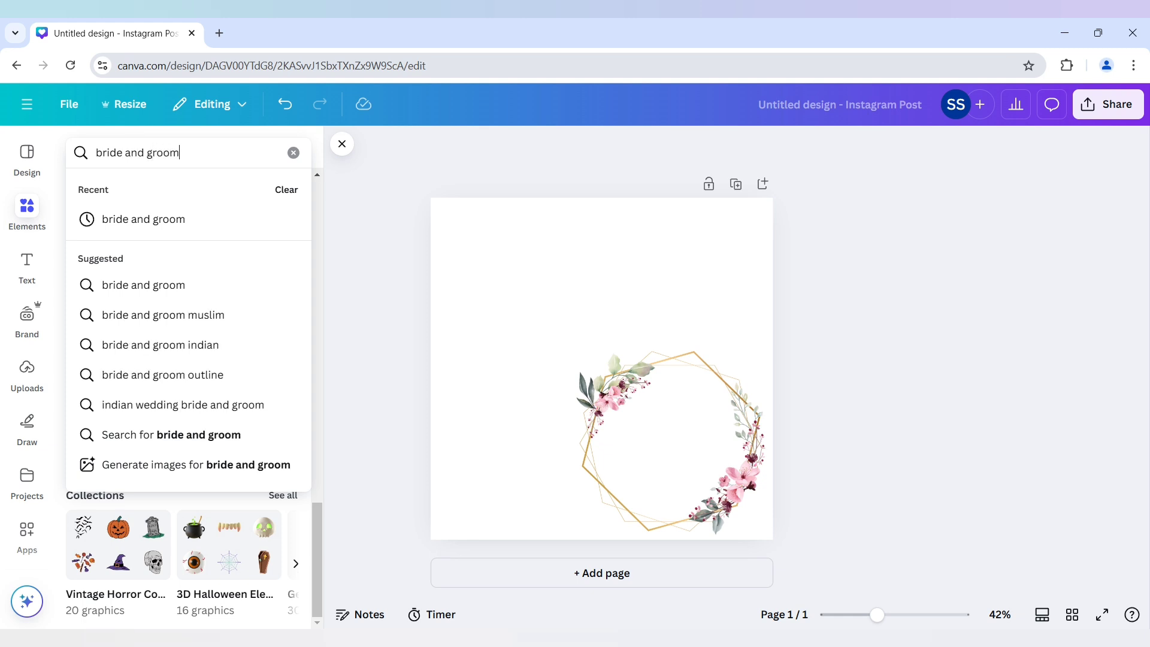
key("Return")
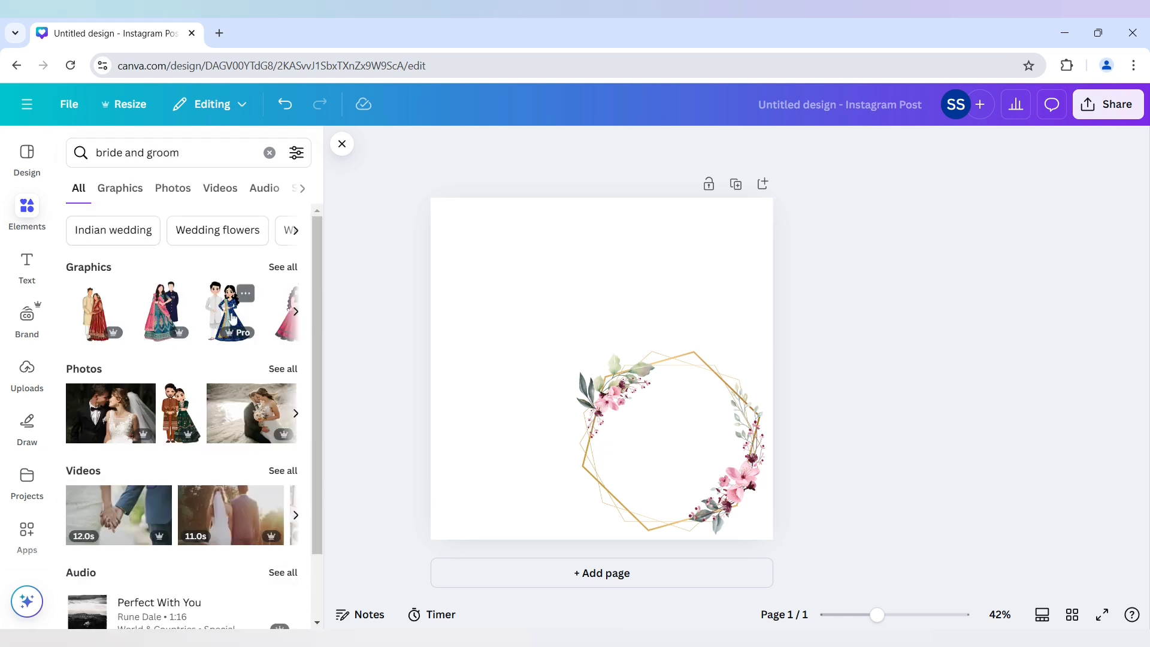
left_click(230, 310)
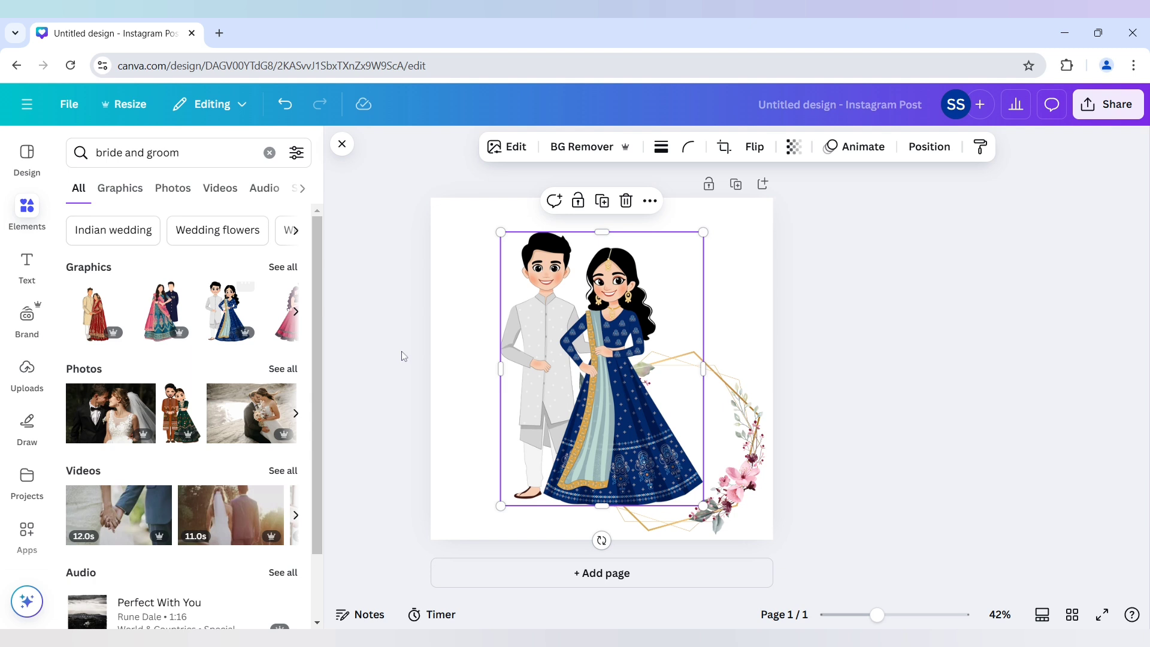
- Shrink the couple to fit inside the floral frame and send it behind the frame
left_click_drag(508, 236, 596, 352)
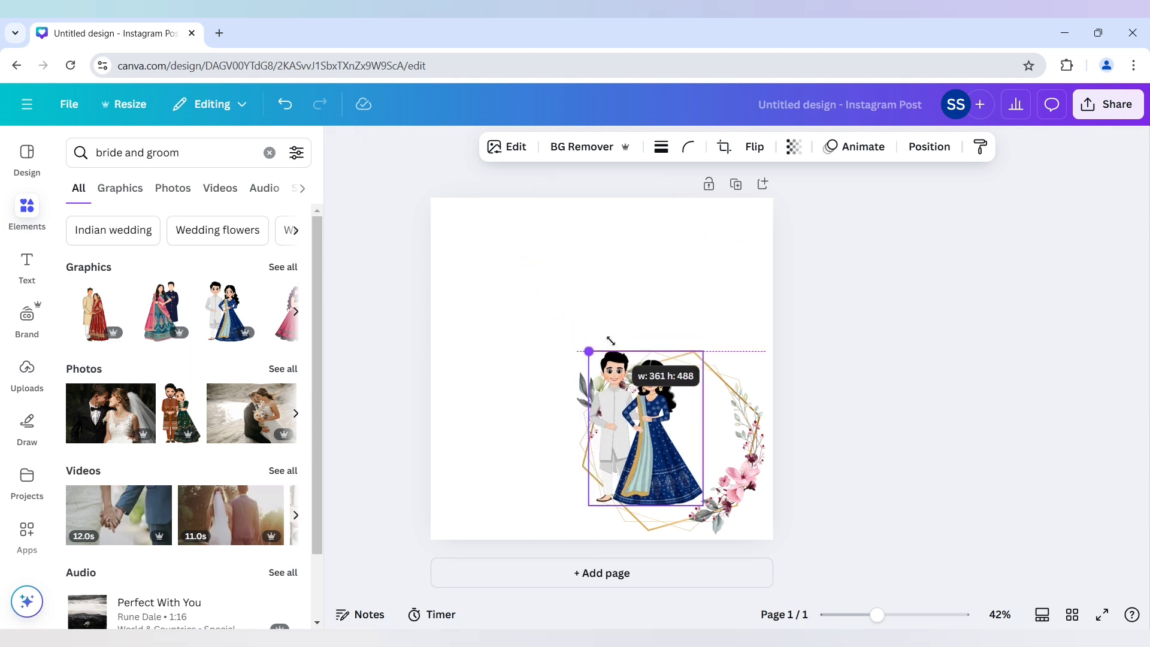
left_click_drag(655, 387, 689, 395)
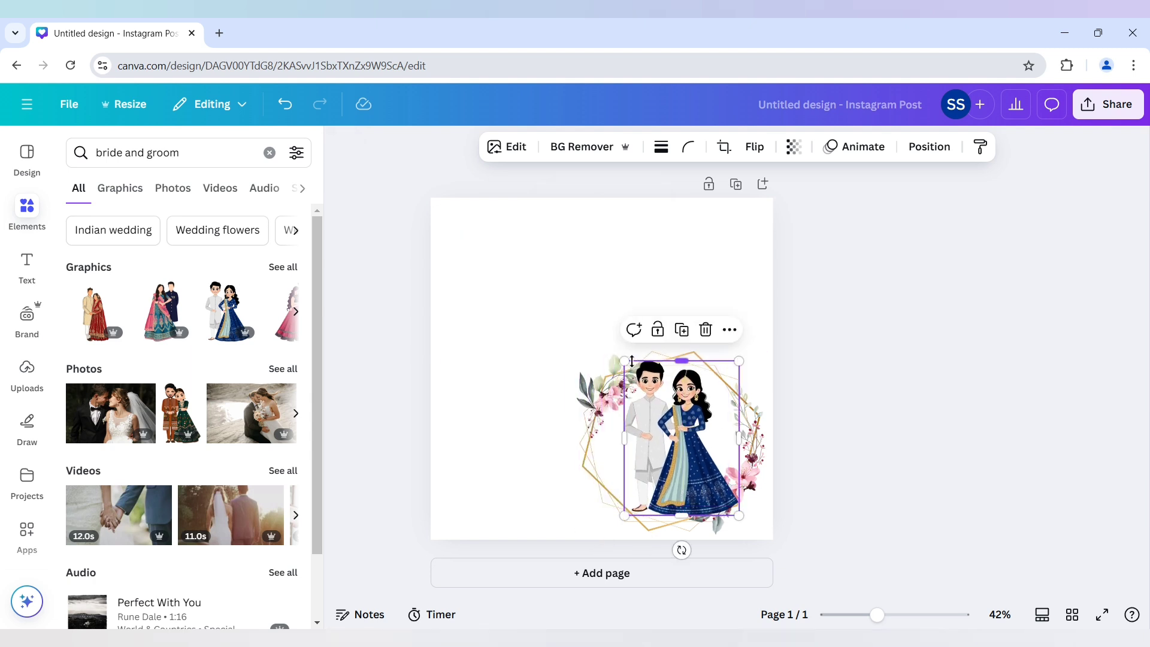
left_click_drag(625, 360, 649, 380)
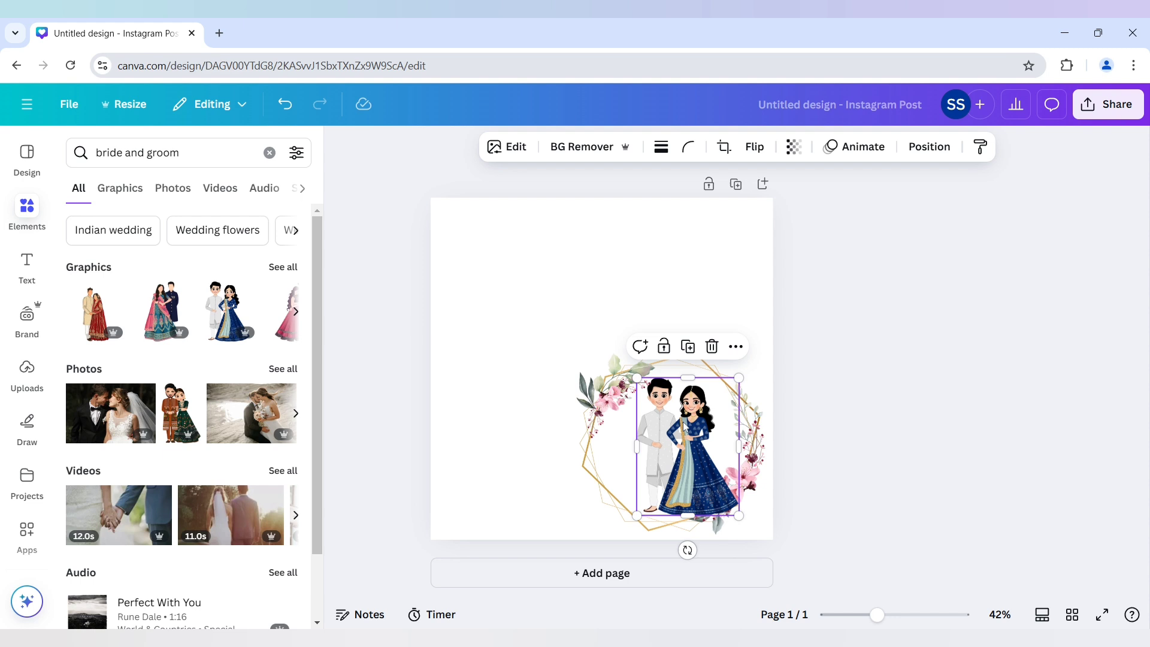
left_click_drag(693, 413, 692, 408)
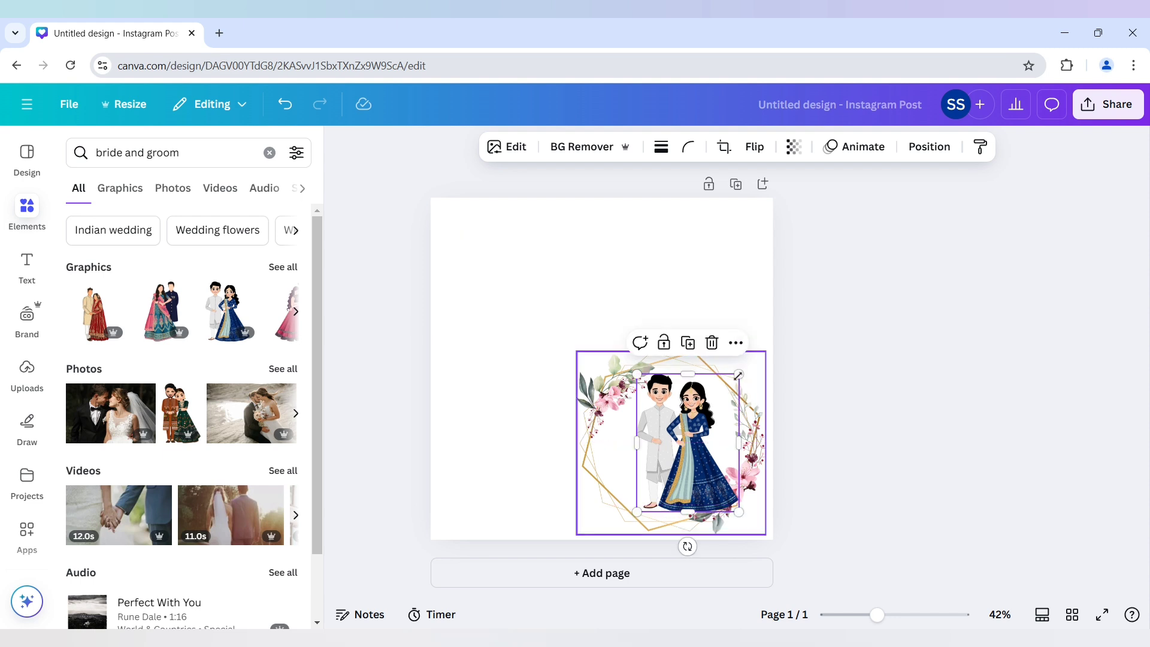
left_click_drag(739, 375, 724, 386)
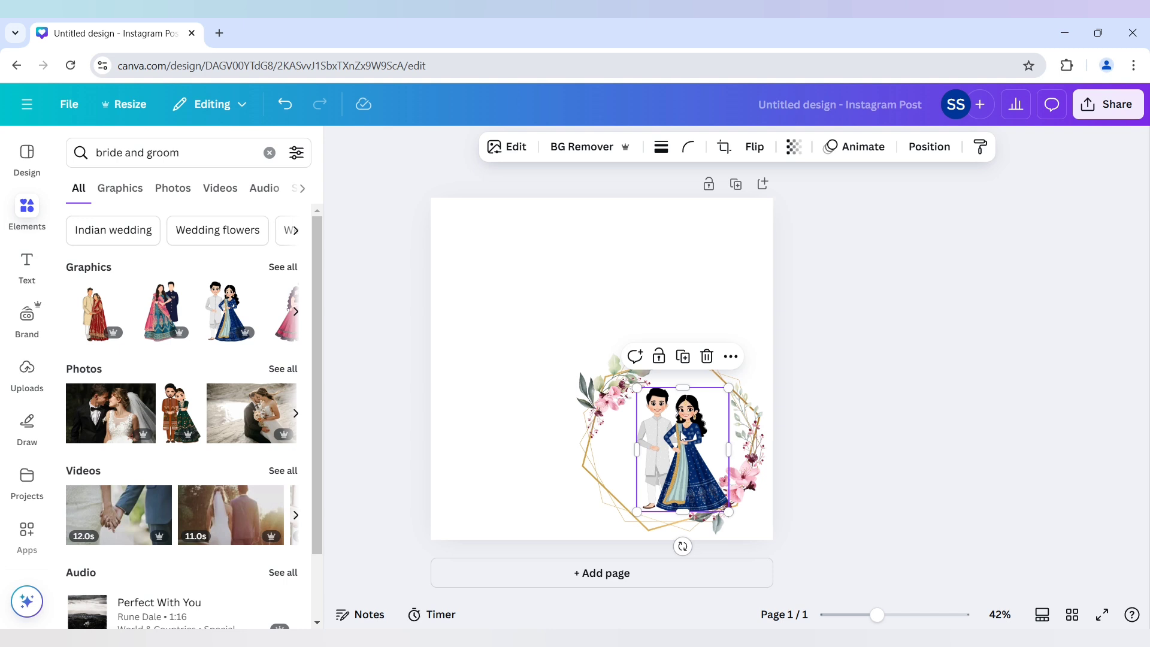
left_click_drag(682, 426, 682, 420)
right_click(681, 422)
mouse_move(727, 309)
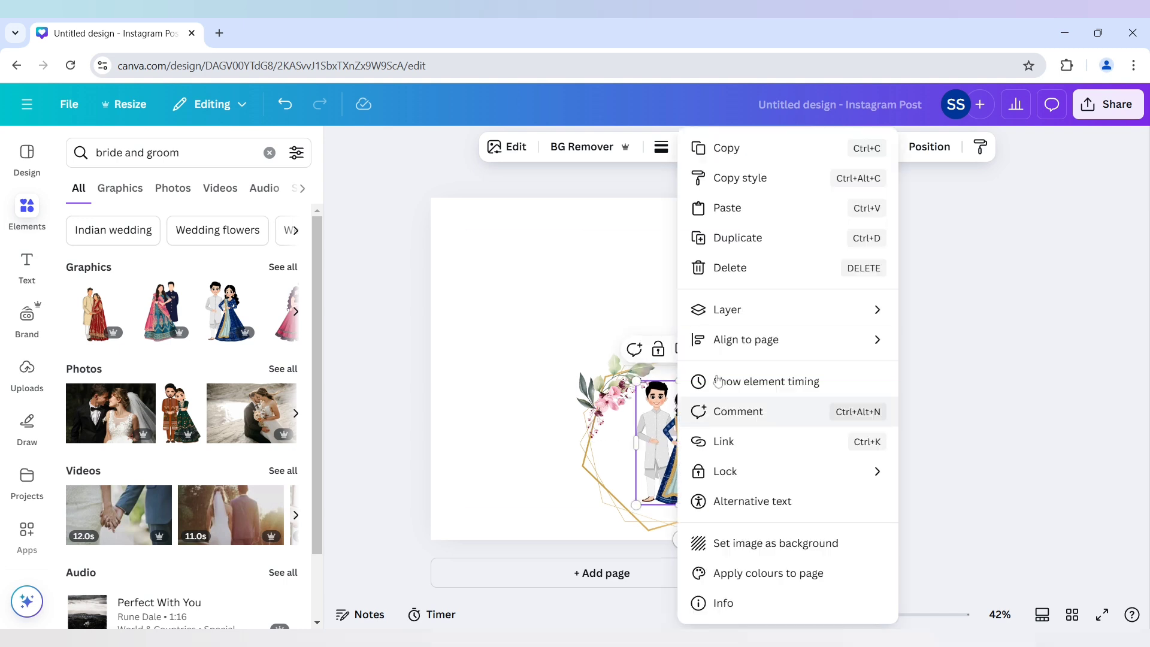
left_click(1006, 411)
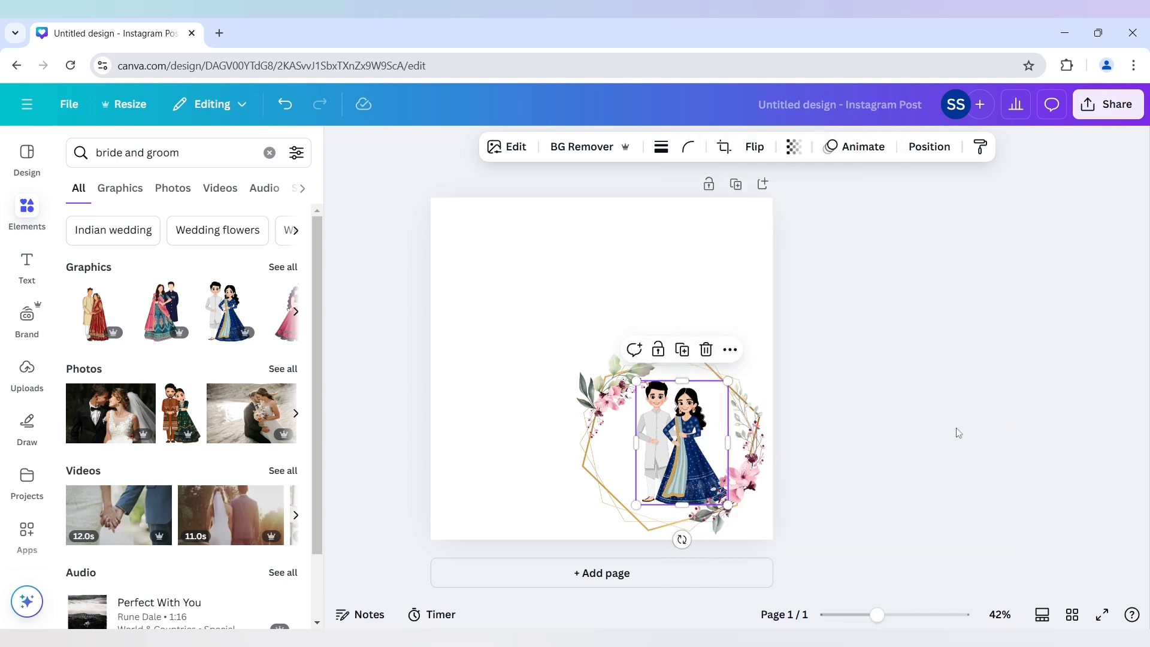
left_click(714, 519)
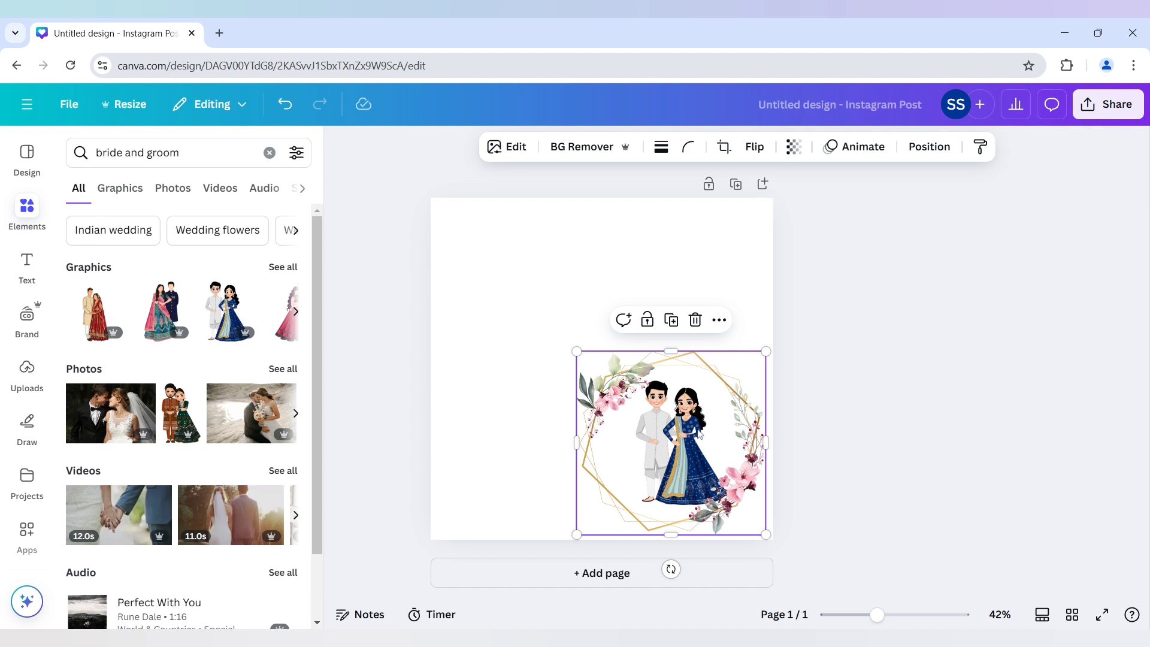
- Browse 'border line' graphic results and view a gold corner border's details
left_click(544, 294)
left_click(86, 160)
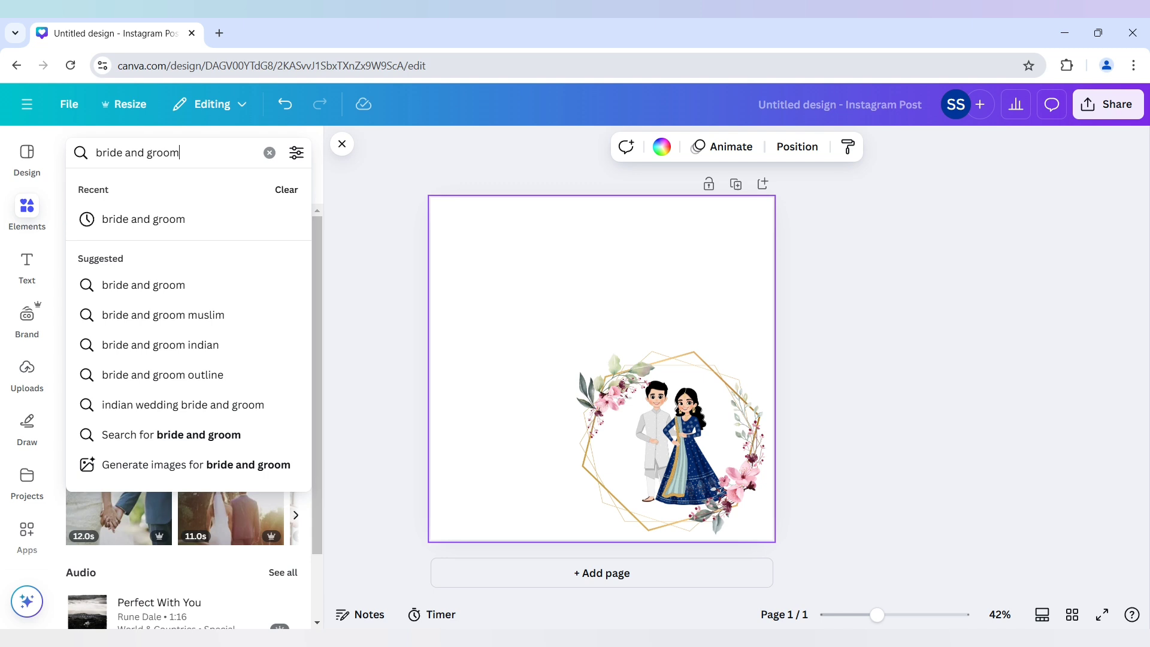
type("bo")
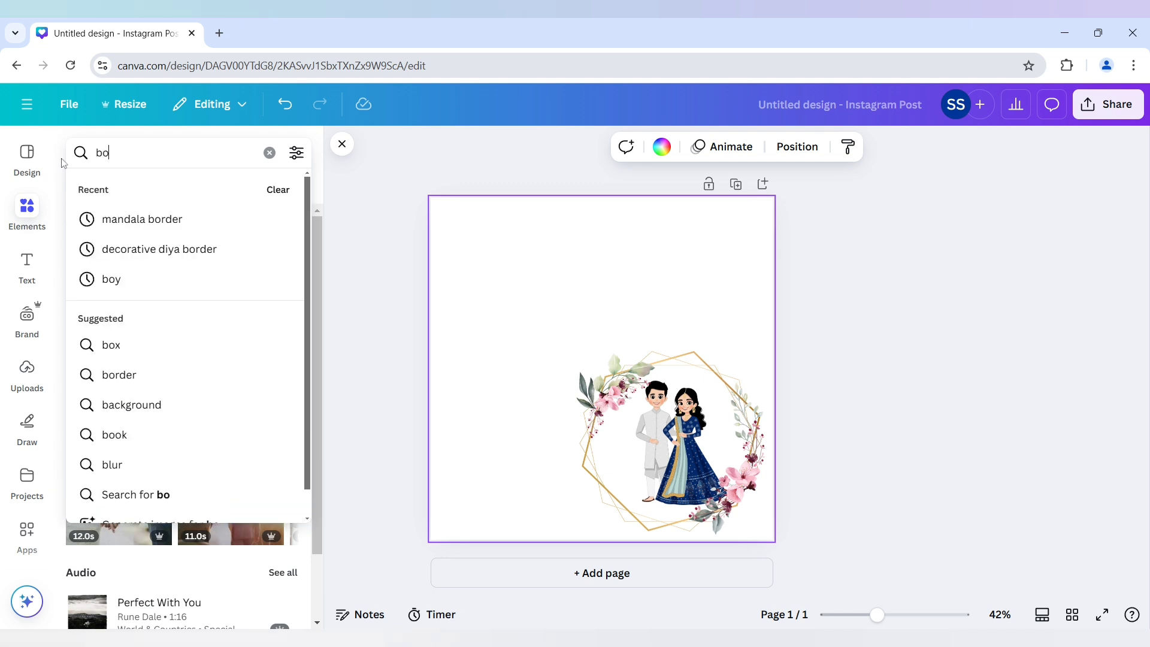
type("rder")
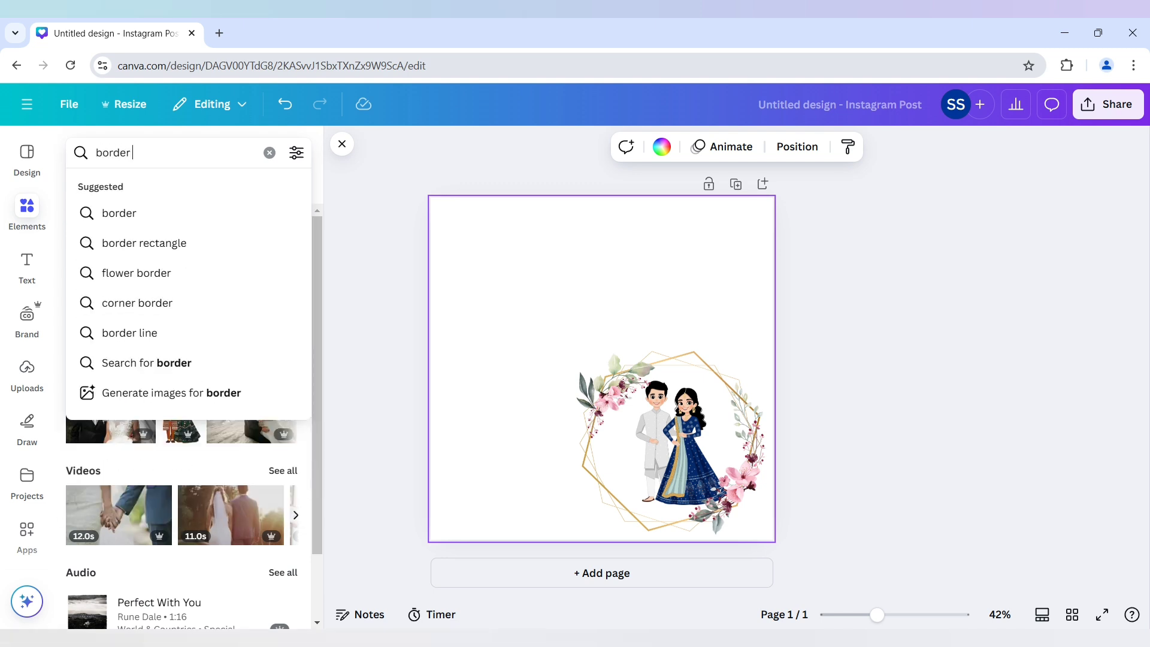
type(" line")
key("Return")
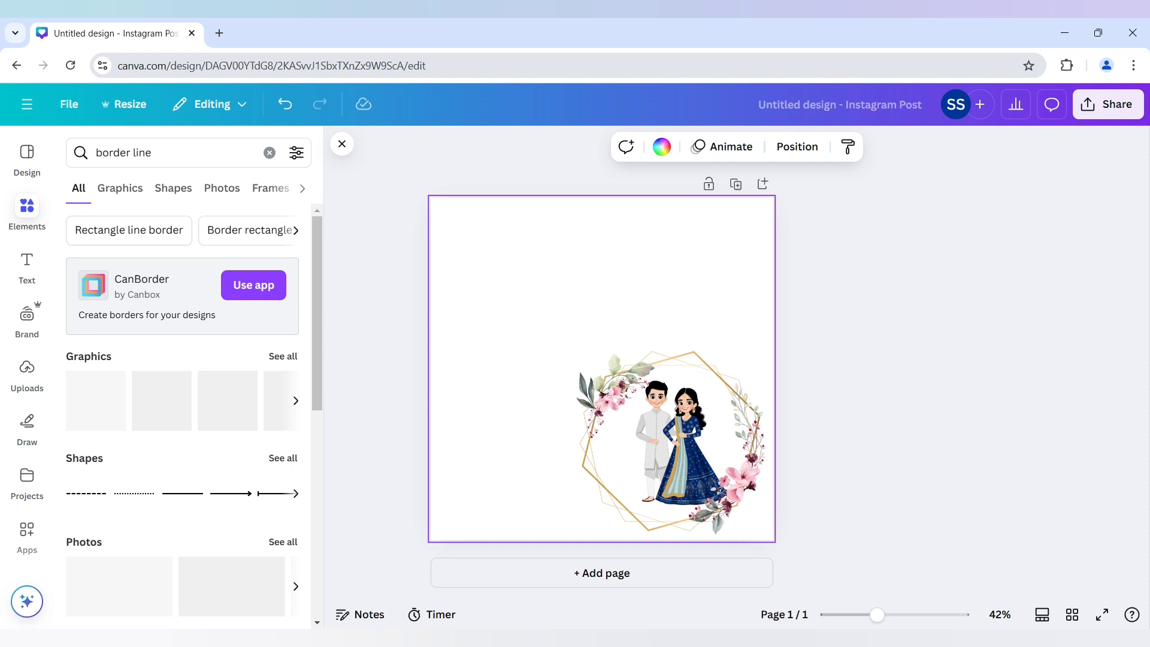
left_click(144, 196)
scroll(175, 310, "down", 3)
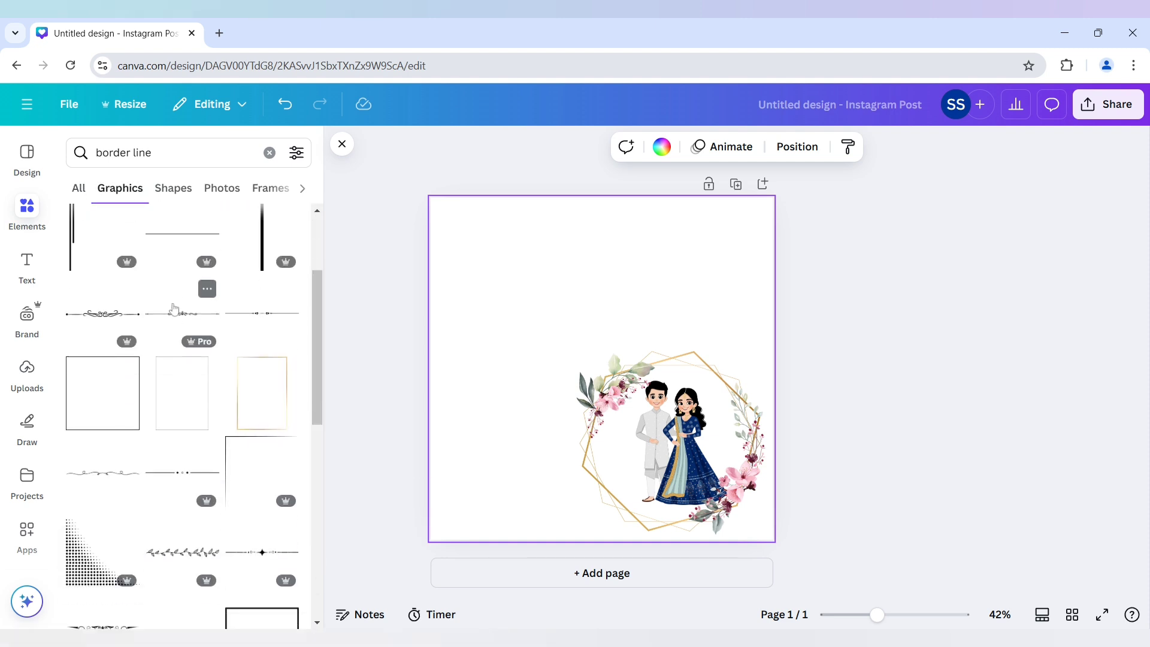
scroll(175, 311, "down", 1)
scroll(171, 313, "down", 1)
scroll(169, 314, "down", 1)
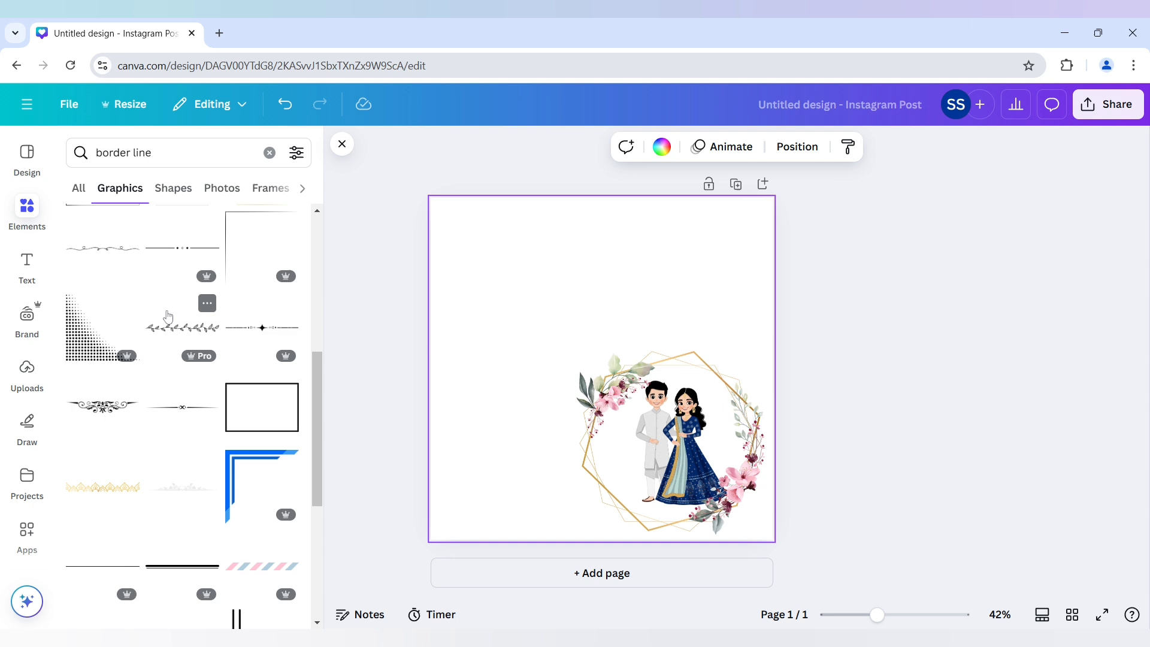
scroll(168, 316, "down", 1)
scroll(139, 331, "down", 1)
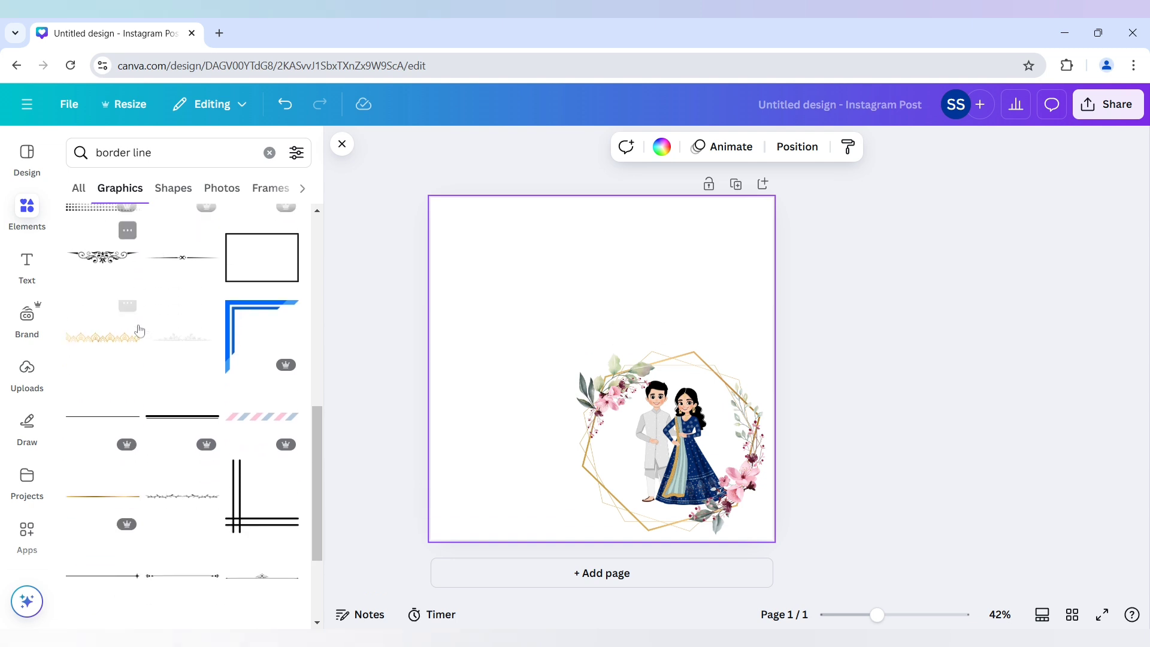
scroll(139, 331, "down", 1)
scroll(139, 332, "down", 1)
scroll(139, 332, "down", 1)
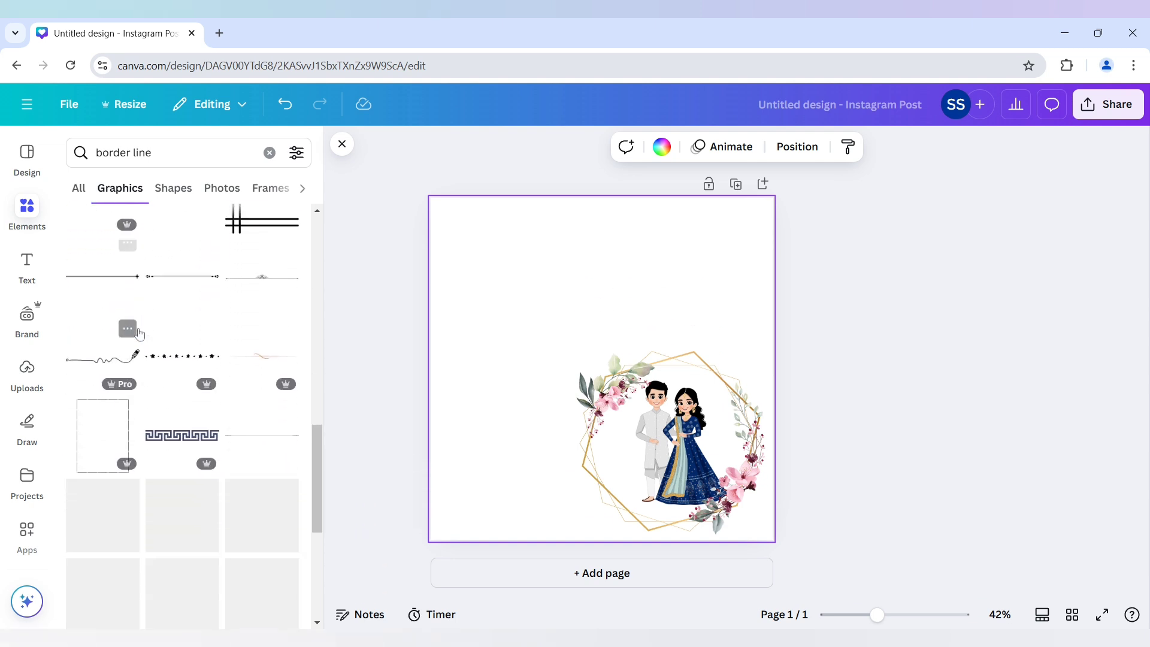
scroll(140, 333, "down", 2)
scroll(139, 334, "down", 1)
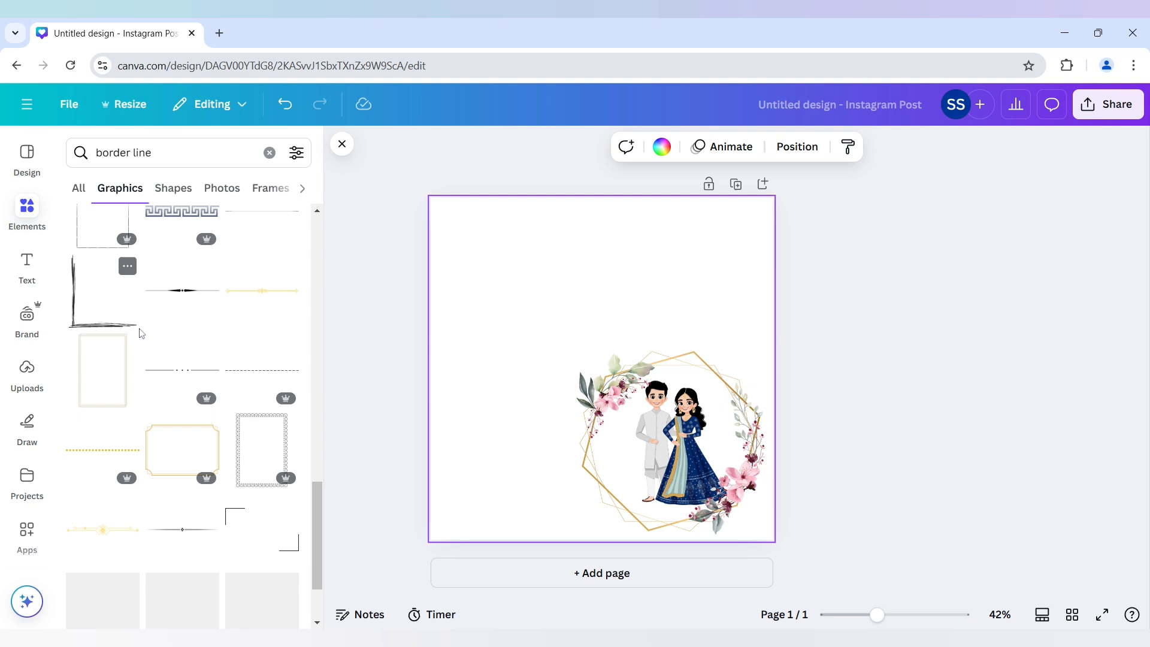
scroll(140, 333, "down", 1)
scroll(140, 334, "down", 1)
scroll(139, 335, "down", 1)
scroll(139, 335, "down", 1)
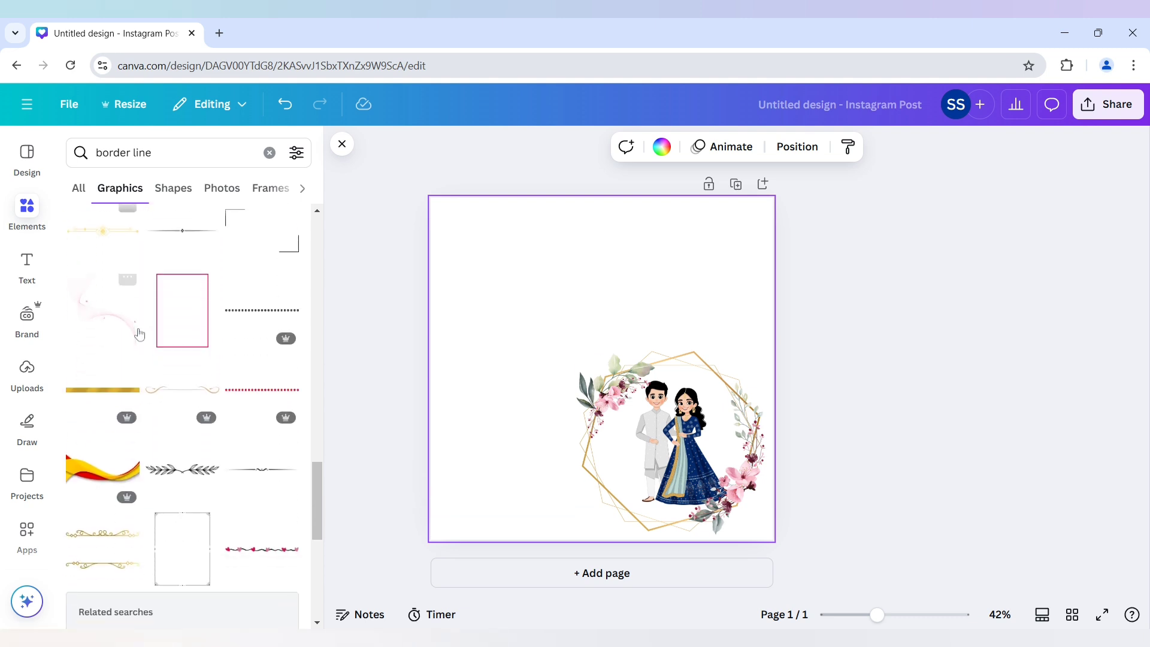
scroll(139, 335, "down", 2)
scroll(140, 335, "down", 1)
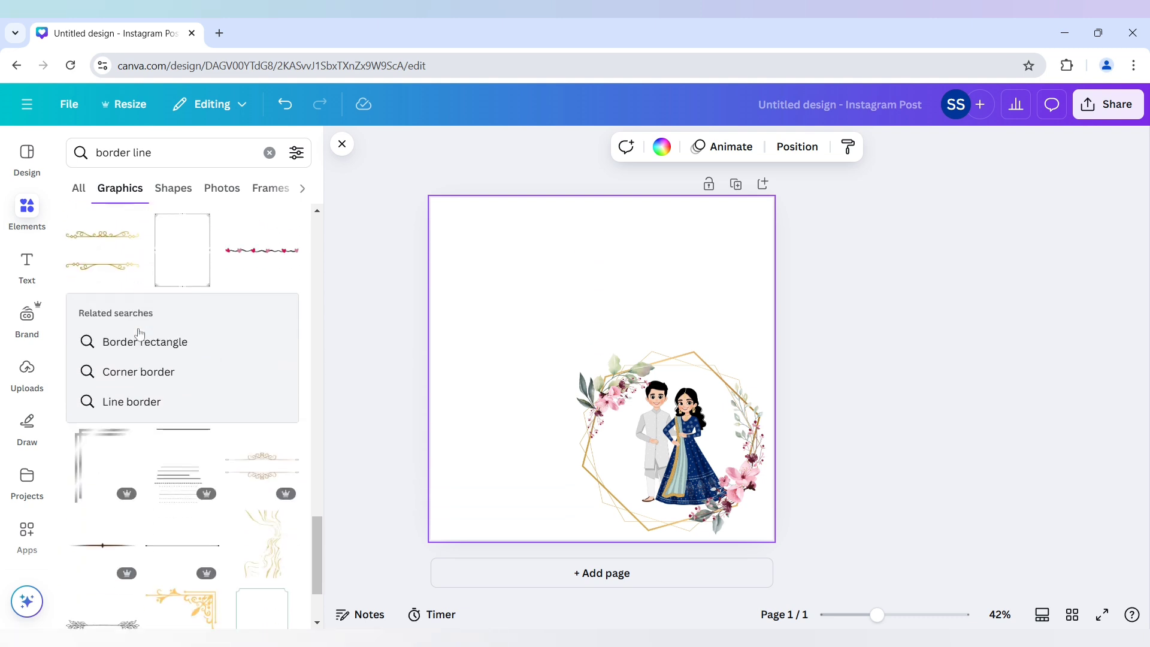
scroll(139, 334, "down", 1)
scroll(140, 343, "down", 1)
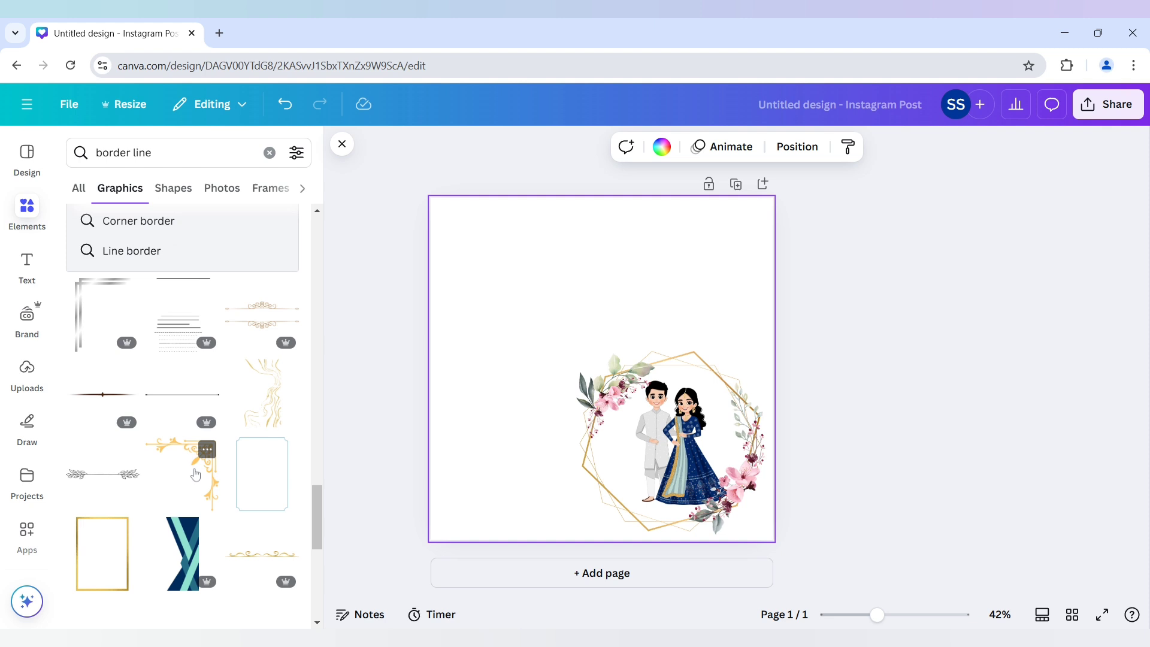
left_click(209, 451)
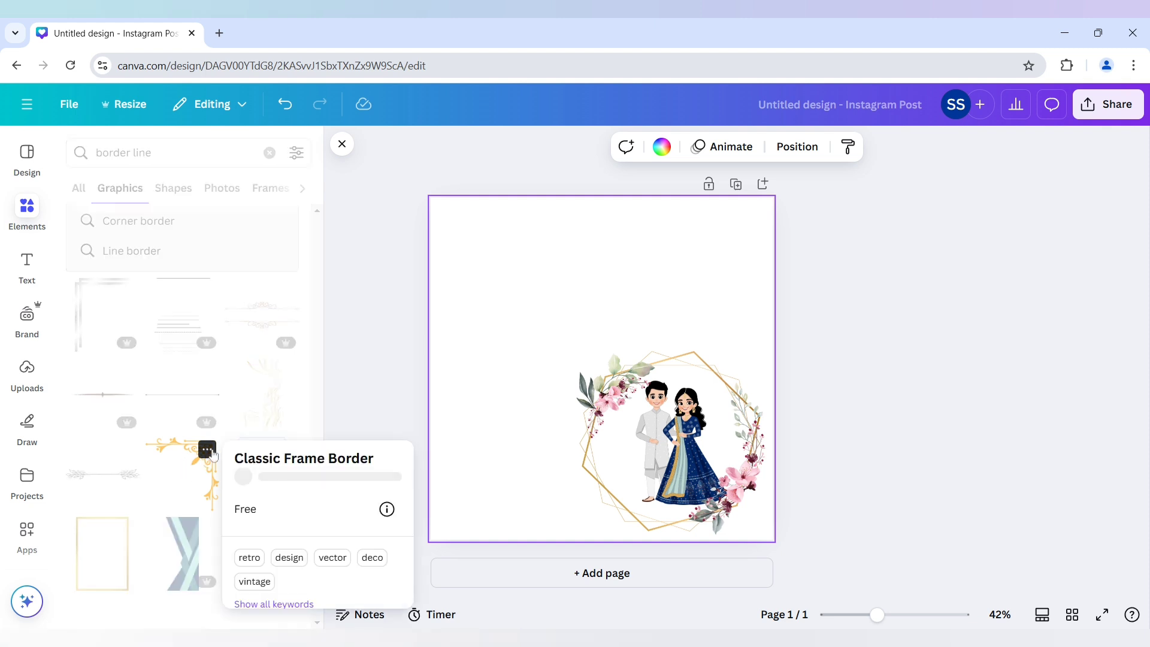
left_click(172, 446)
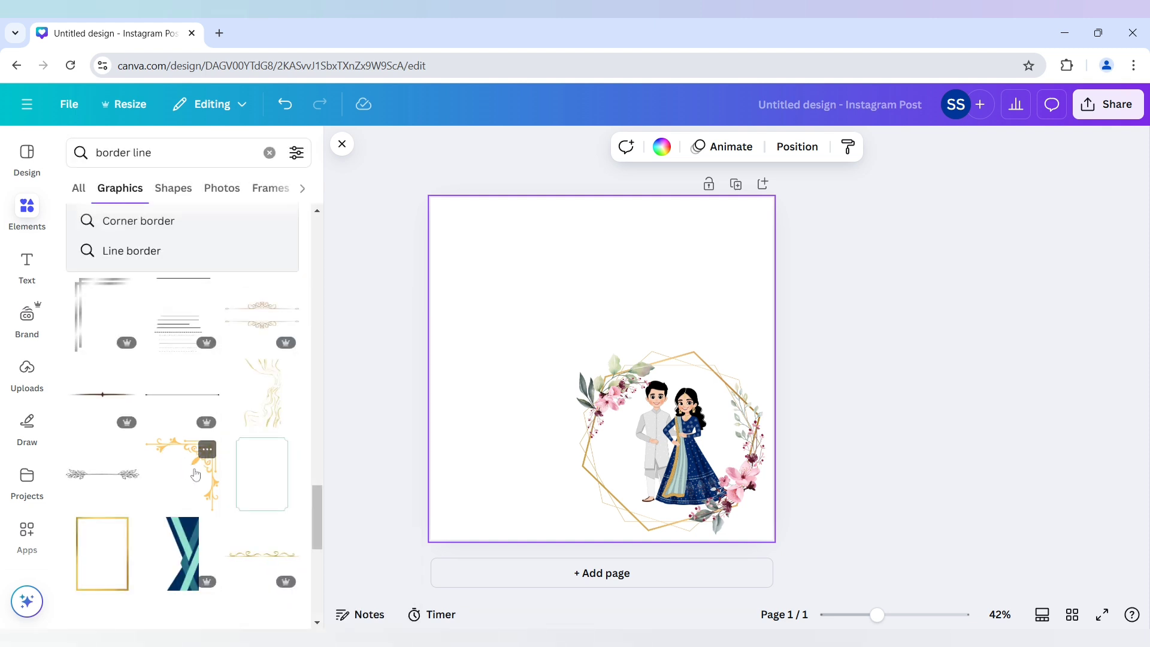
- Place the Classic Frame Border top-right and recolour it darker gold #dcab5c
left_click(195, 474)
left_click_drag(610, 359, 698, 279)
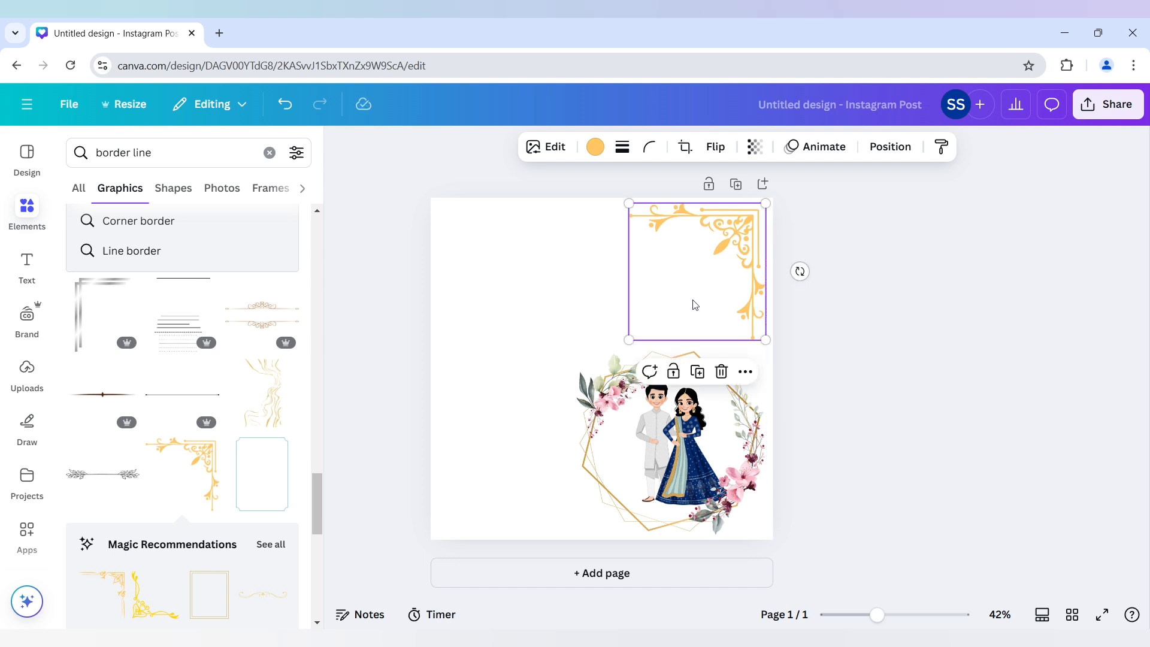
left_click(323, 378)
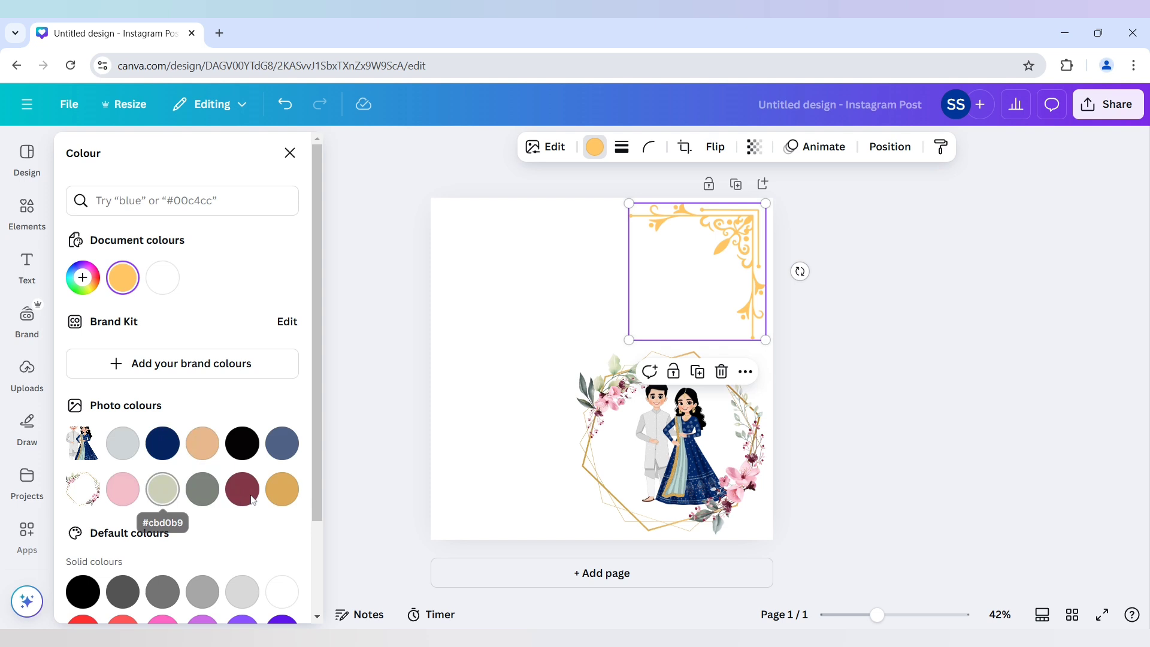
left_click(282, 489)
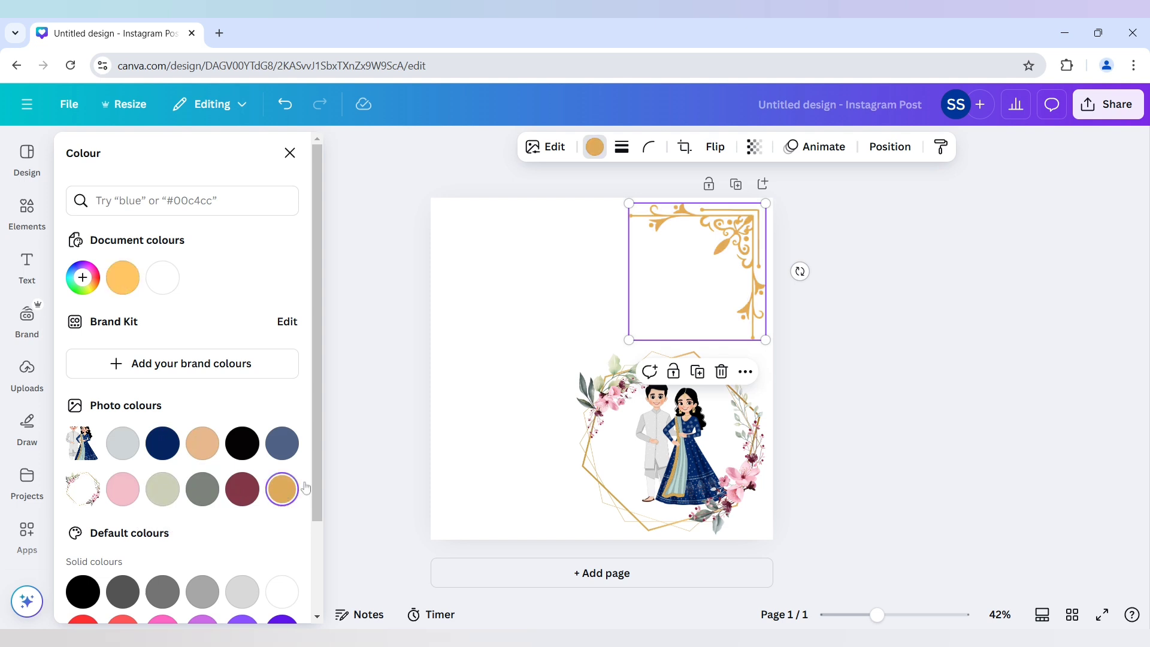
left_click(506, 376)
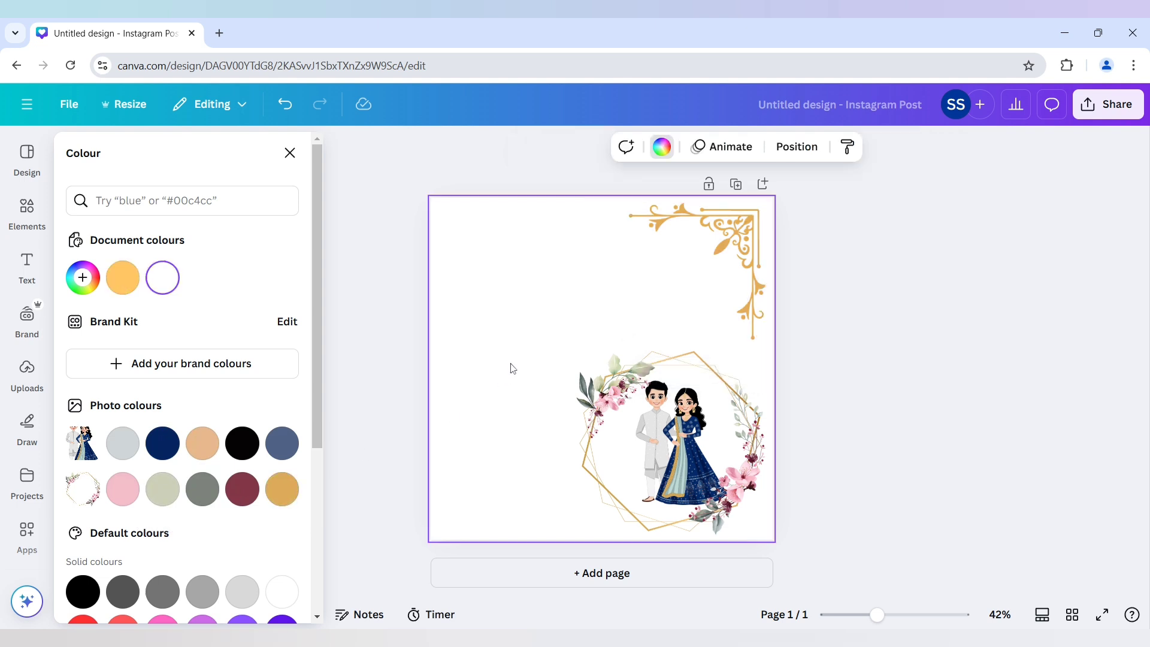
- Shrink the ornament and place a bottom-left copy flipped vertically and horizontally
left_click(682, 277)
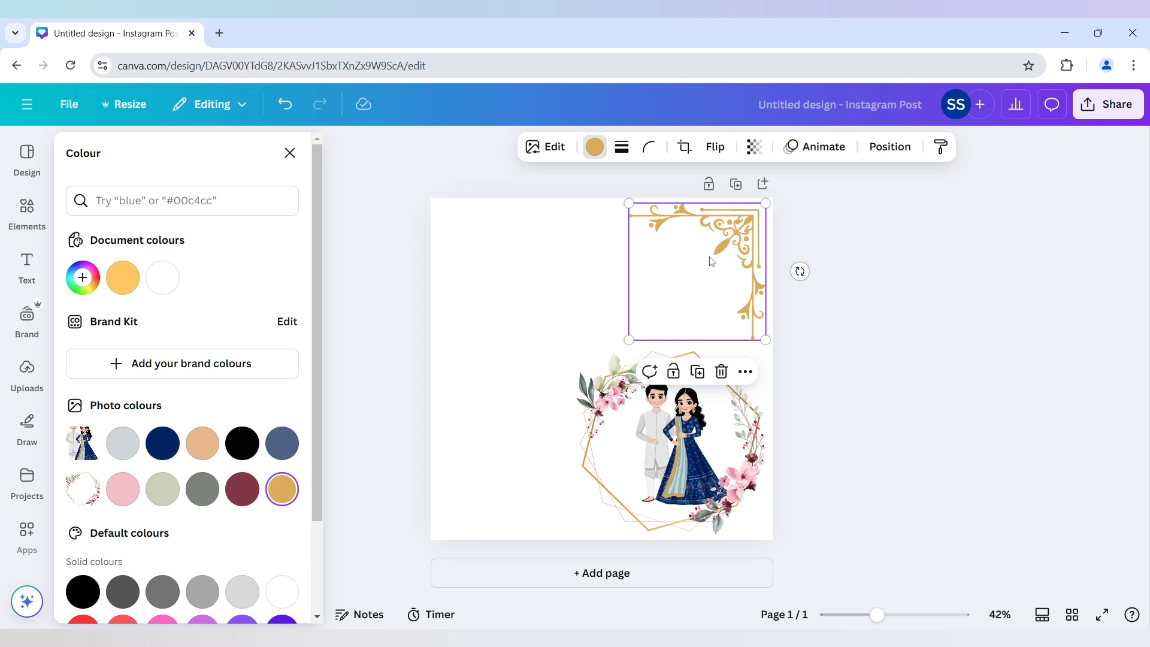
left_click_drag(629, 203, 662, 236)
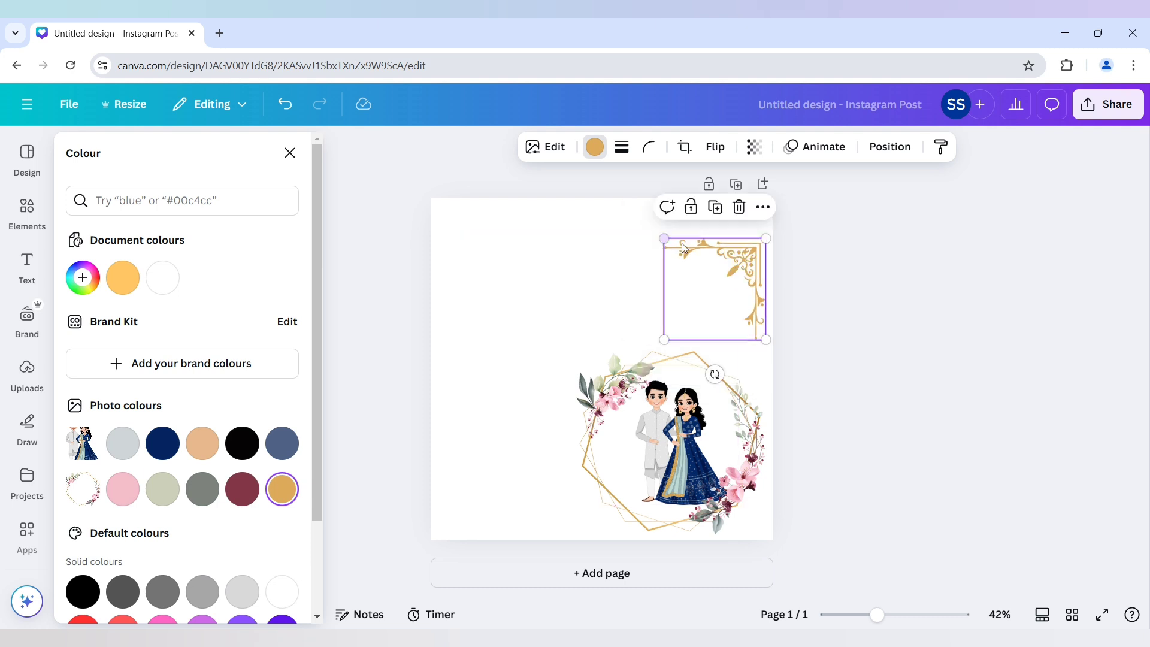
mouse_move(714, 278)
left_mouse_down()
mouse_move(720, 250)
mouse_move(491, 493)
left_mouse_up()
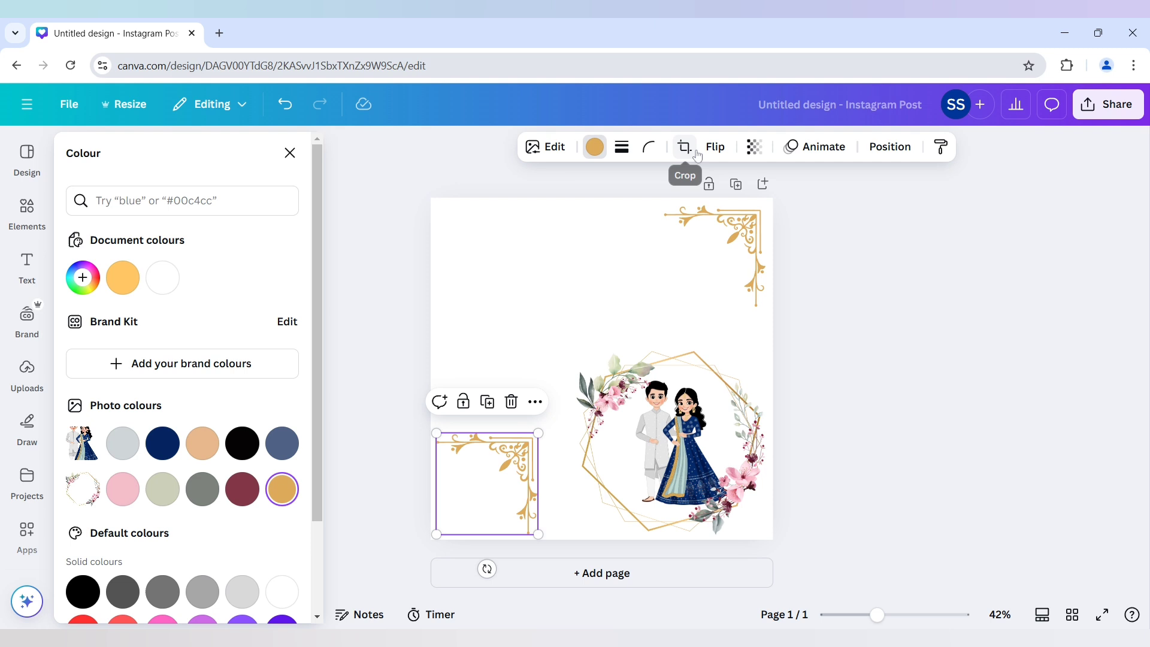
left_click(716, 146)
left_click(746, 217)
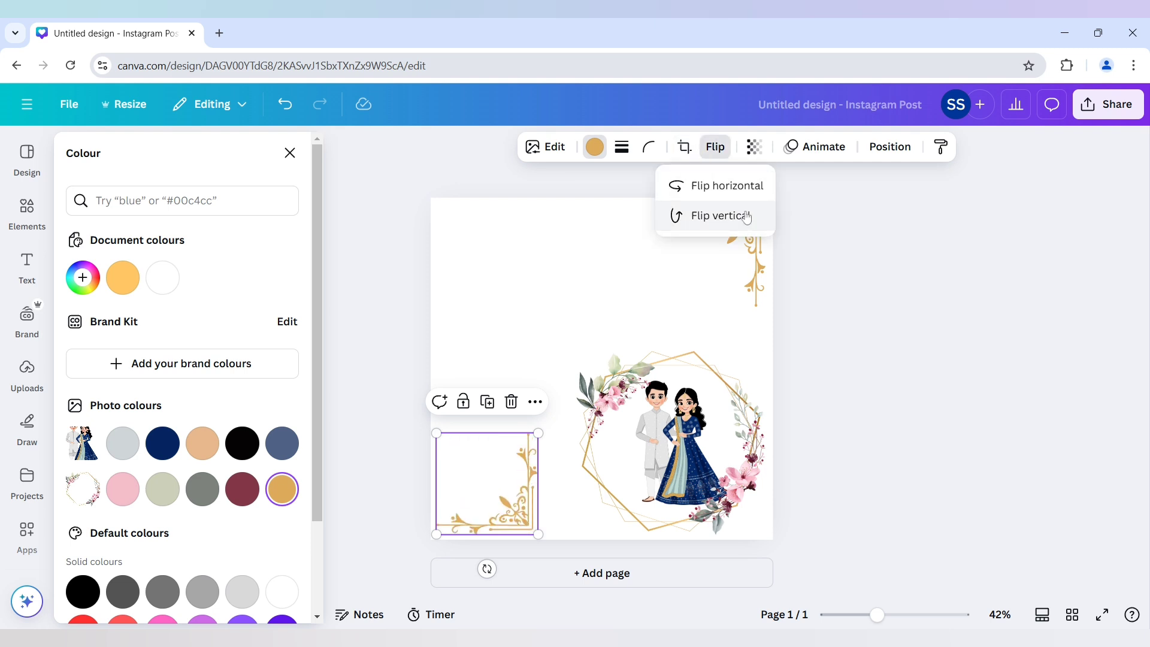
left_click(751, 186)
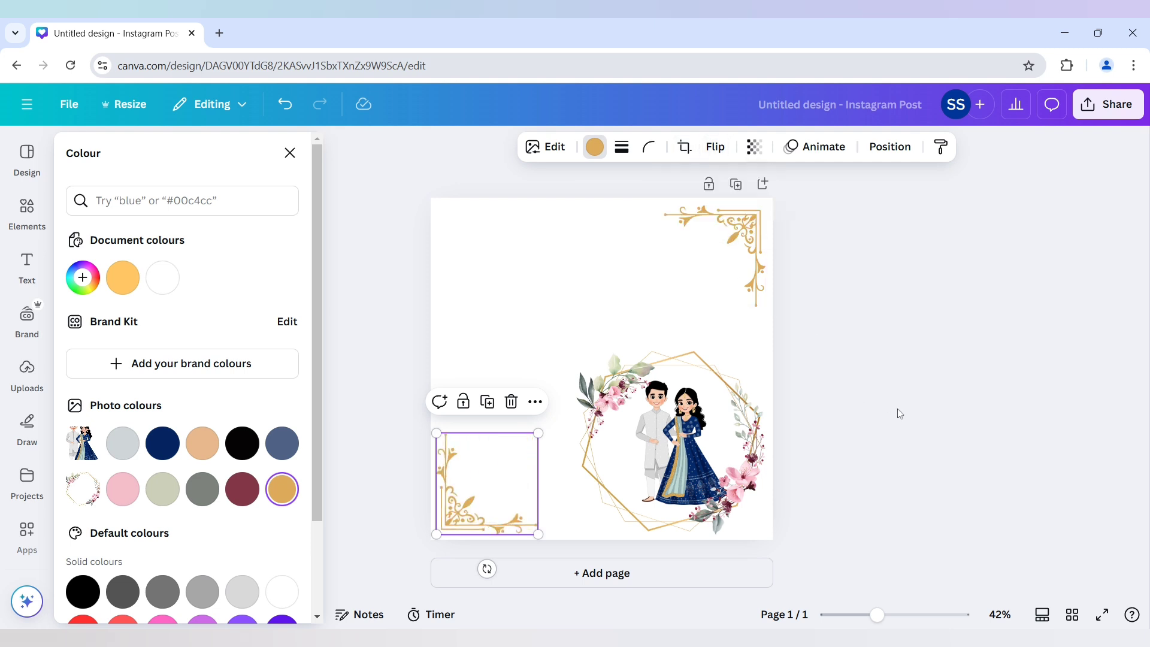
key("Escape")
- Add an 'Ishan & Vartika' subheading and move it above the floral frame
left_click(180, 154)
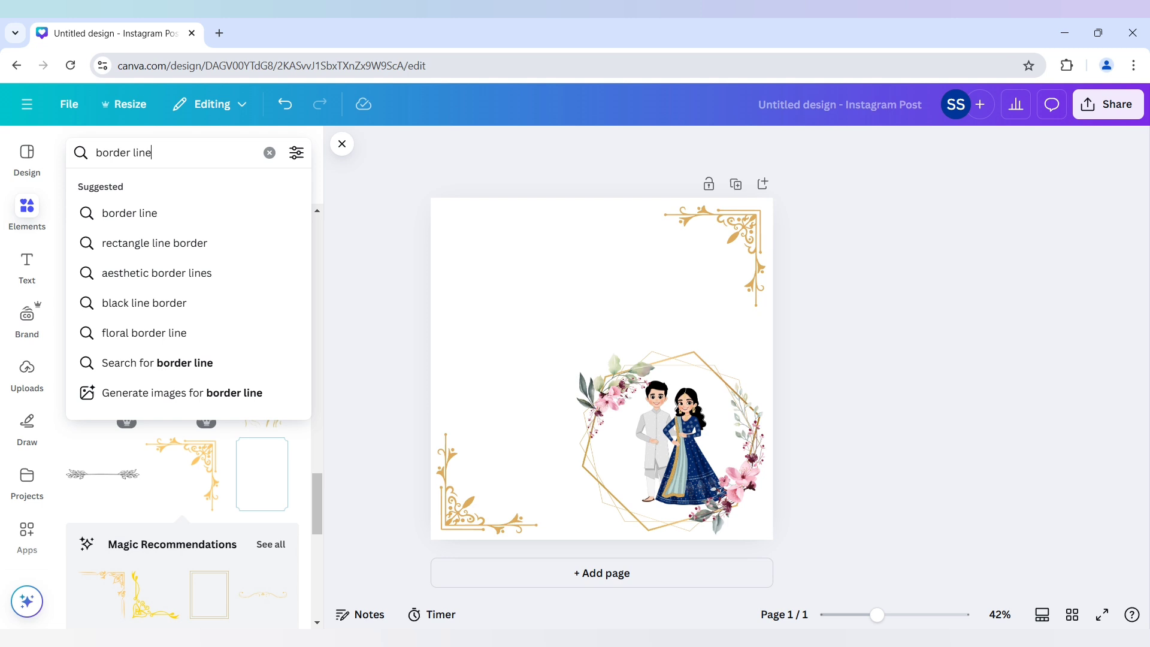
left_click(41, 263)
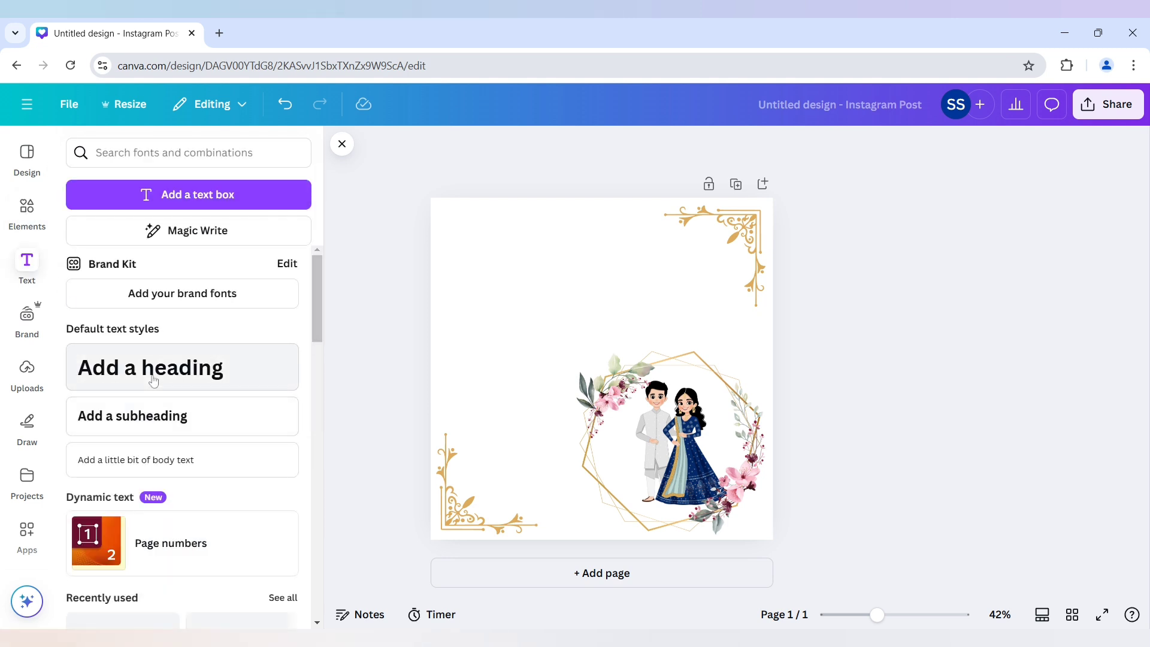
left_click(153, 415)
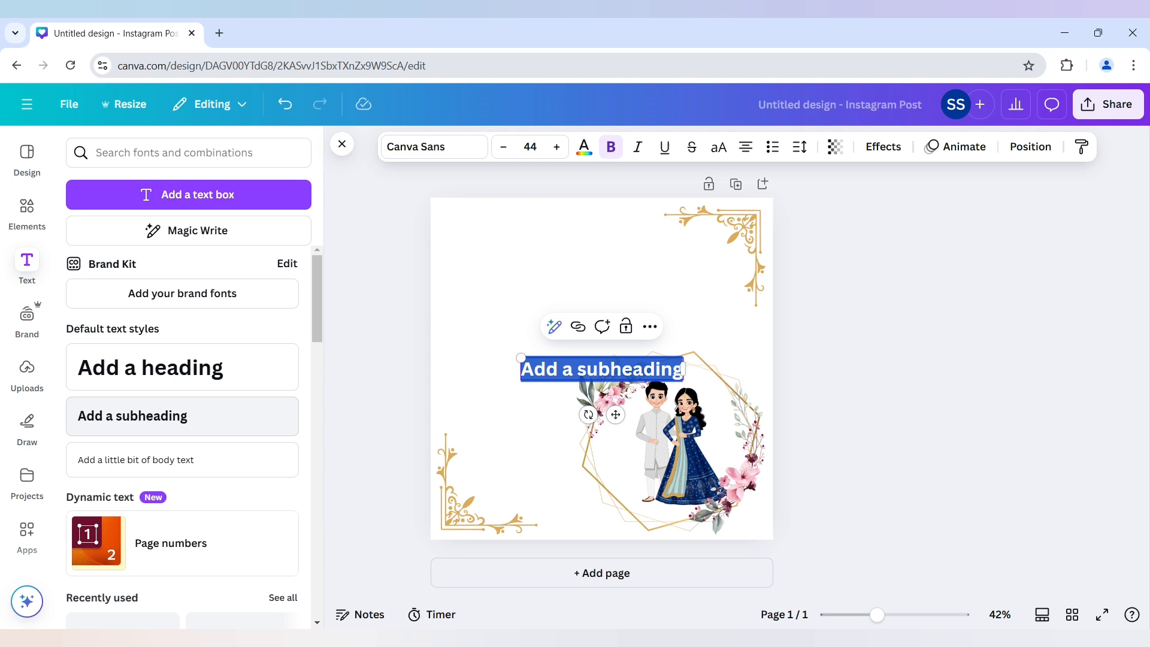
type("Ishan")
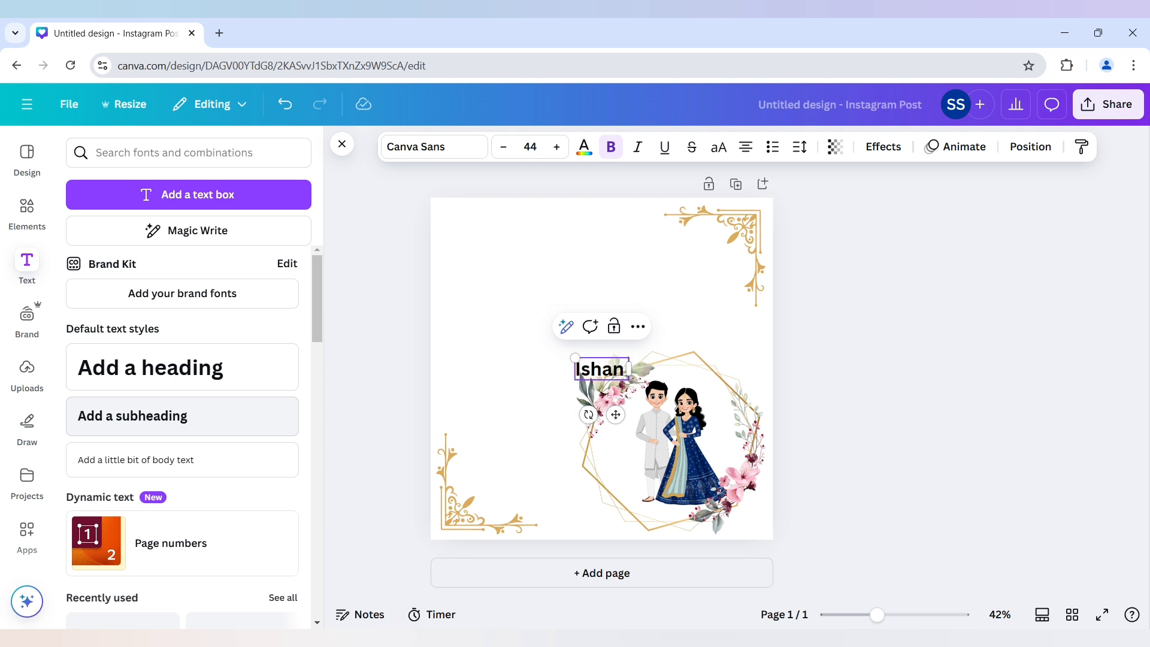
type(" & ")
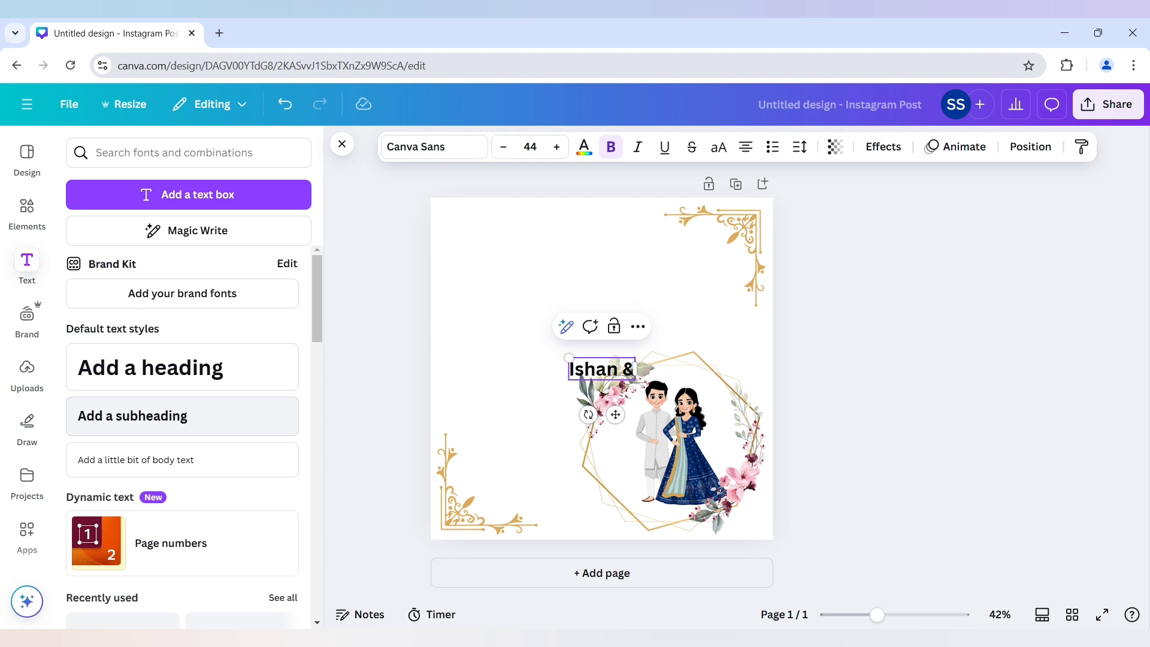
type("Varti")
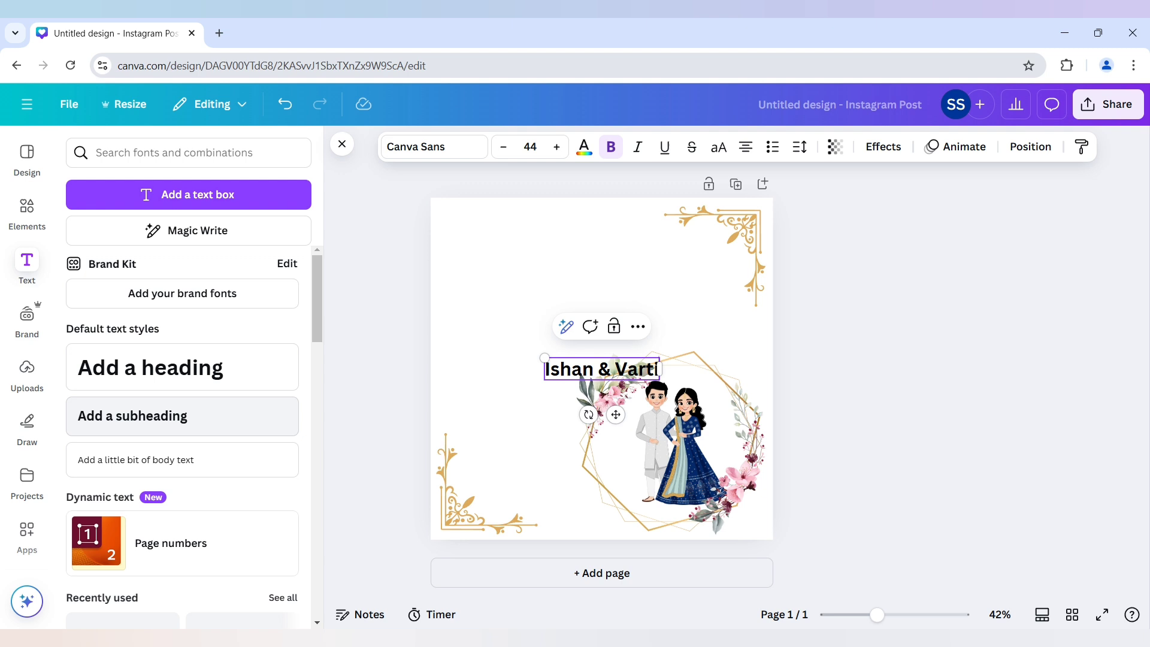
type("ka")
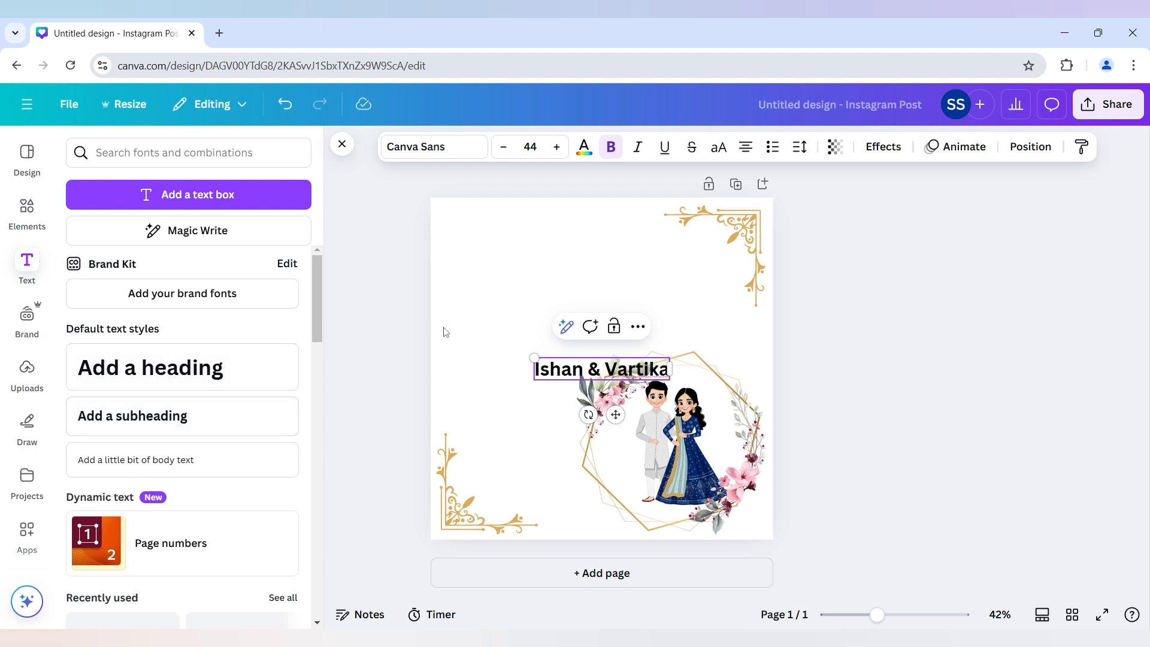
left_click(519, 366)
left_click_drag(589, 375, 523, 309)
- Try Alex Brush, then set the names in Brush Script, enlarged to size 65.7
left_click(458, 153)
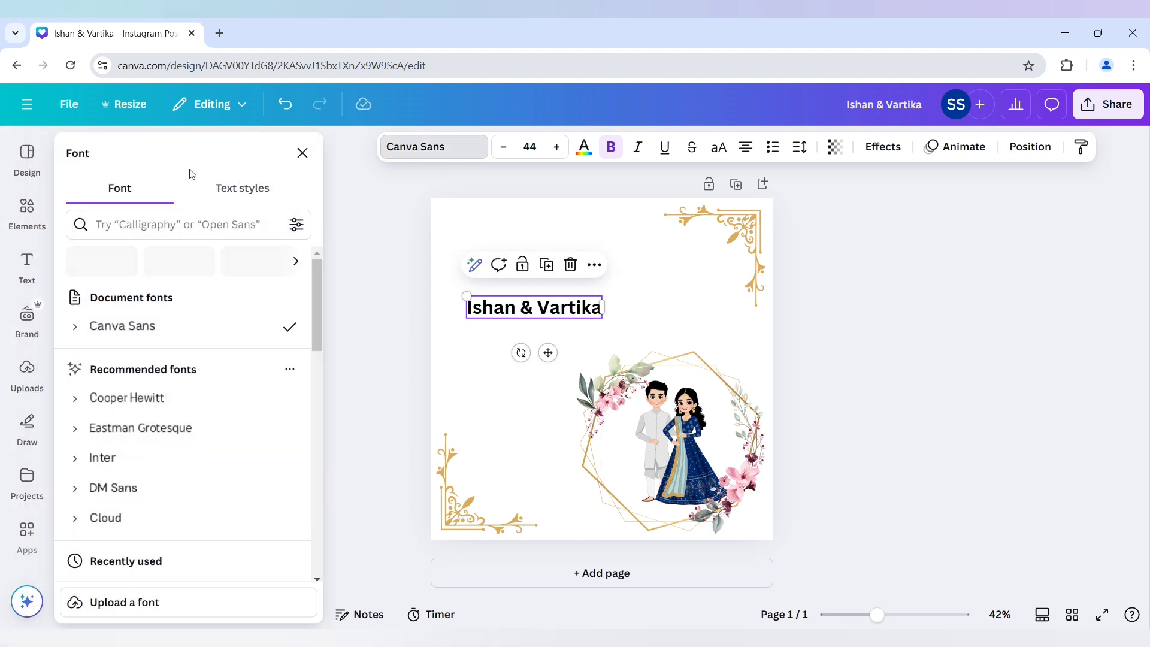
left_click(180, 224)
type("a")
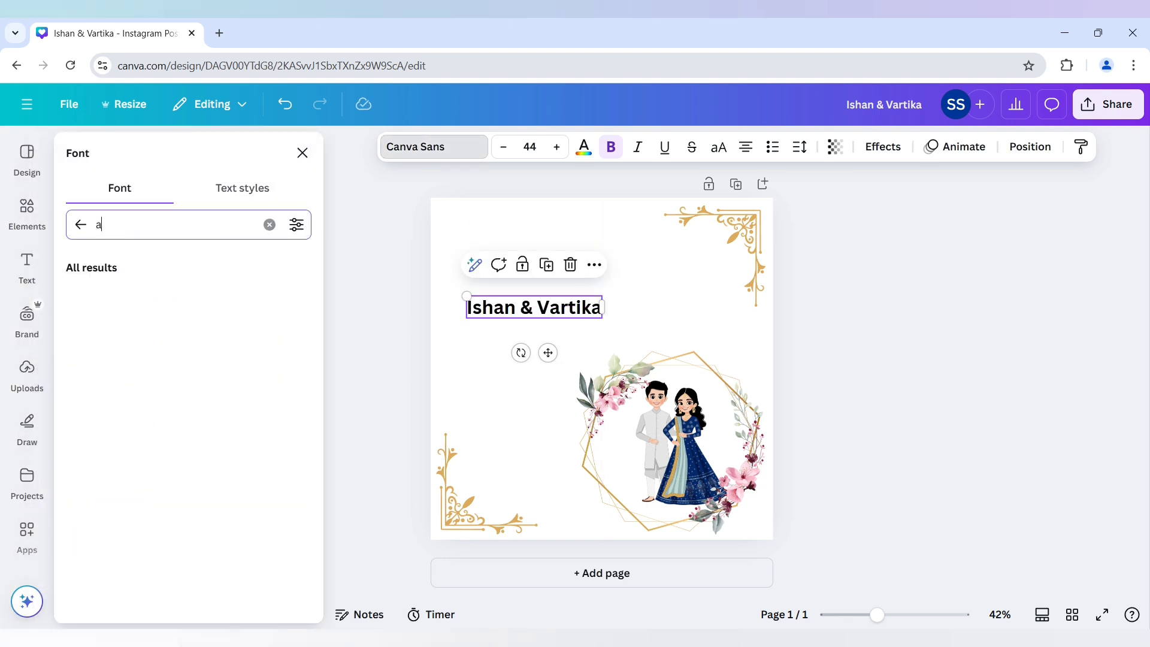
type("lex brush")
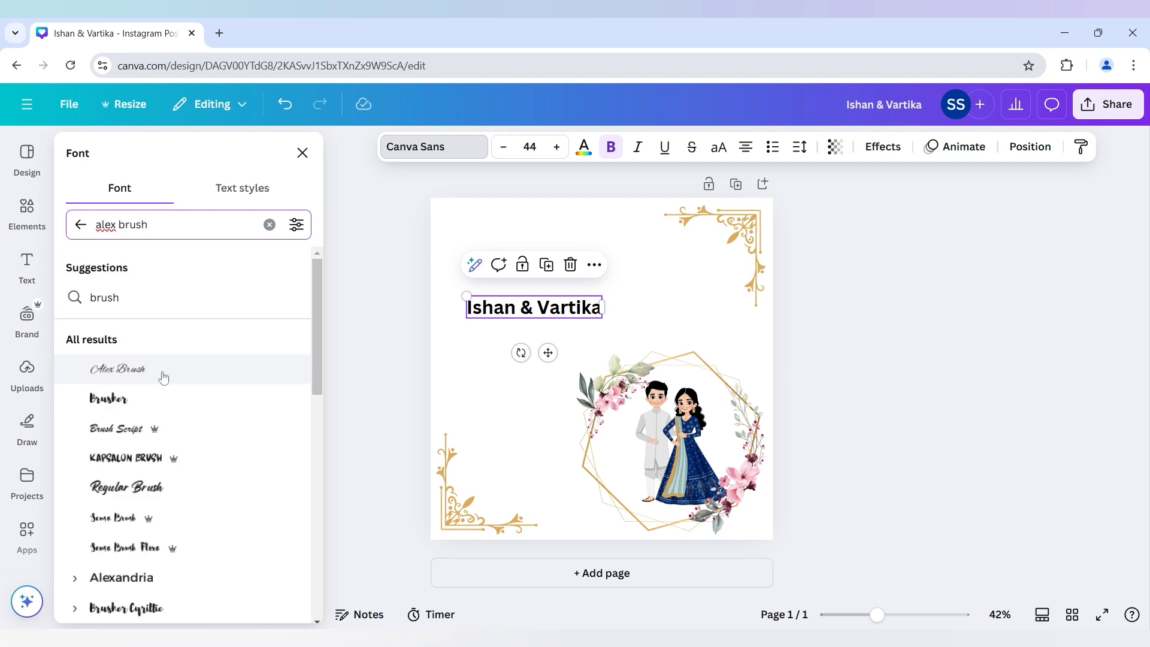
left_click(162, 377)
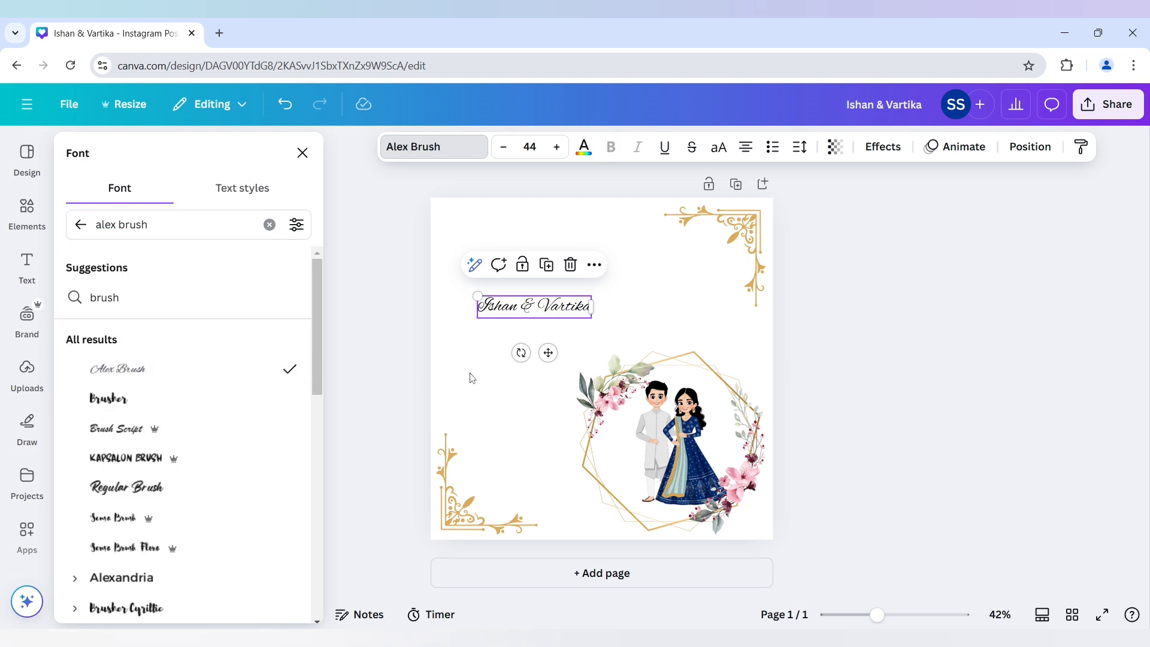
mouse_move(592, 295)
left_mouse_down()
mouse_move(617, 292)
mouse_move(557, 311)
left_mouse_up()
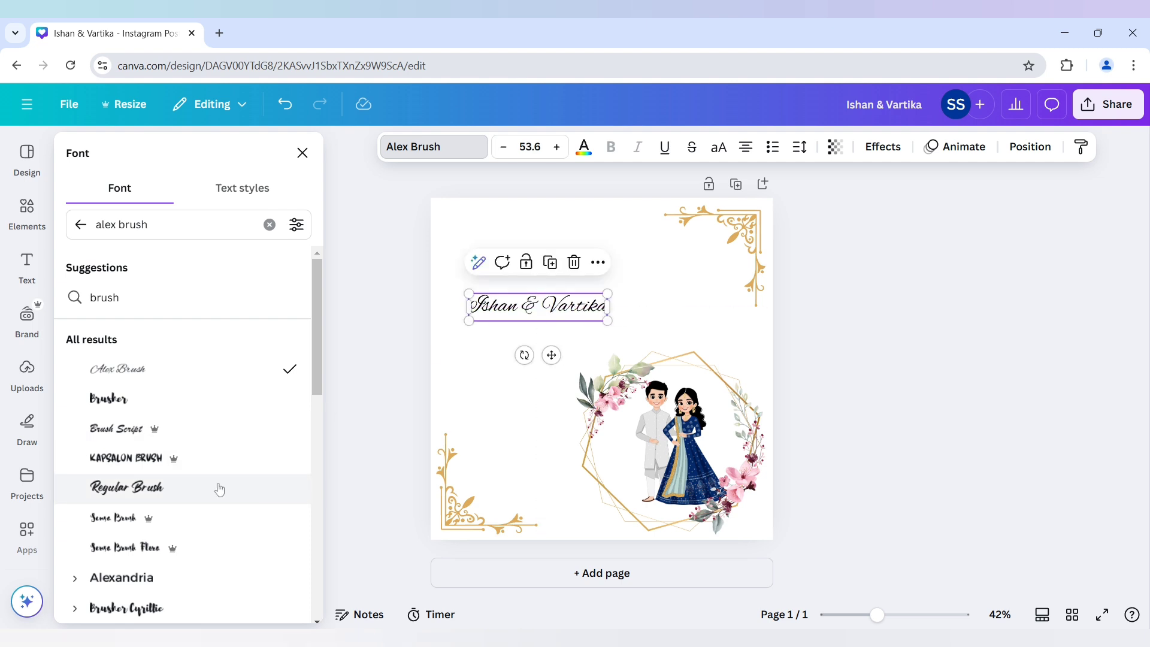
left_click(215, 429)
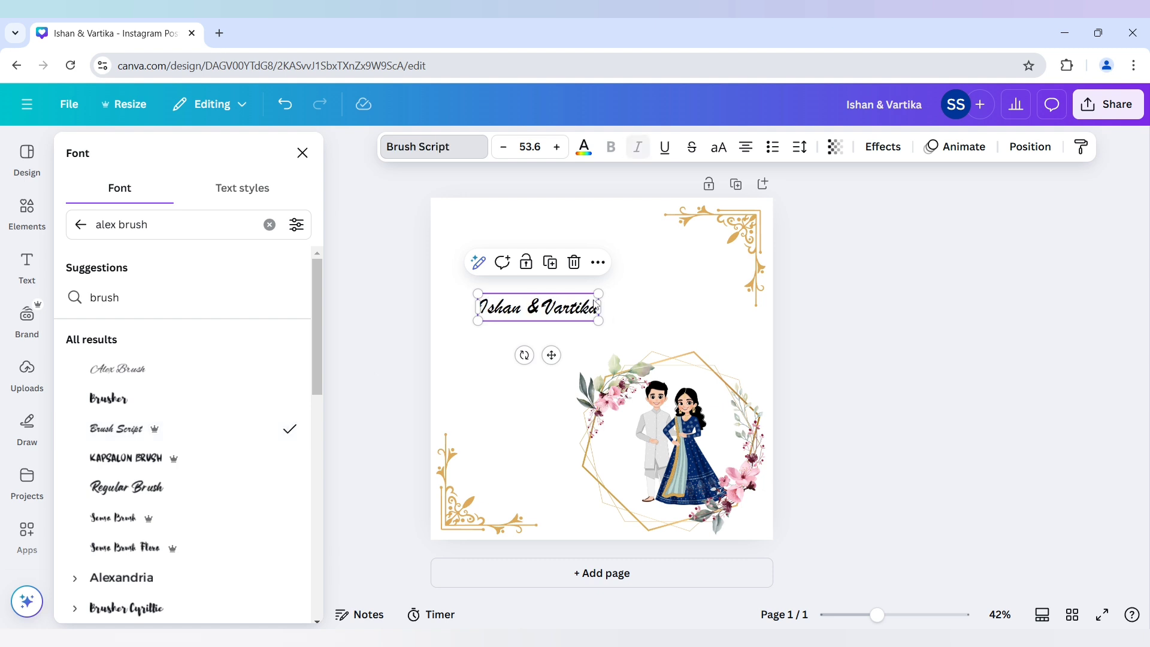
left_click_drag(600, 293, 628, 286)
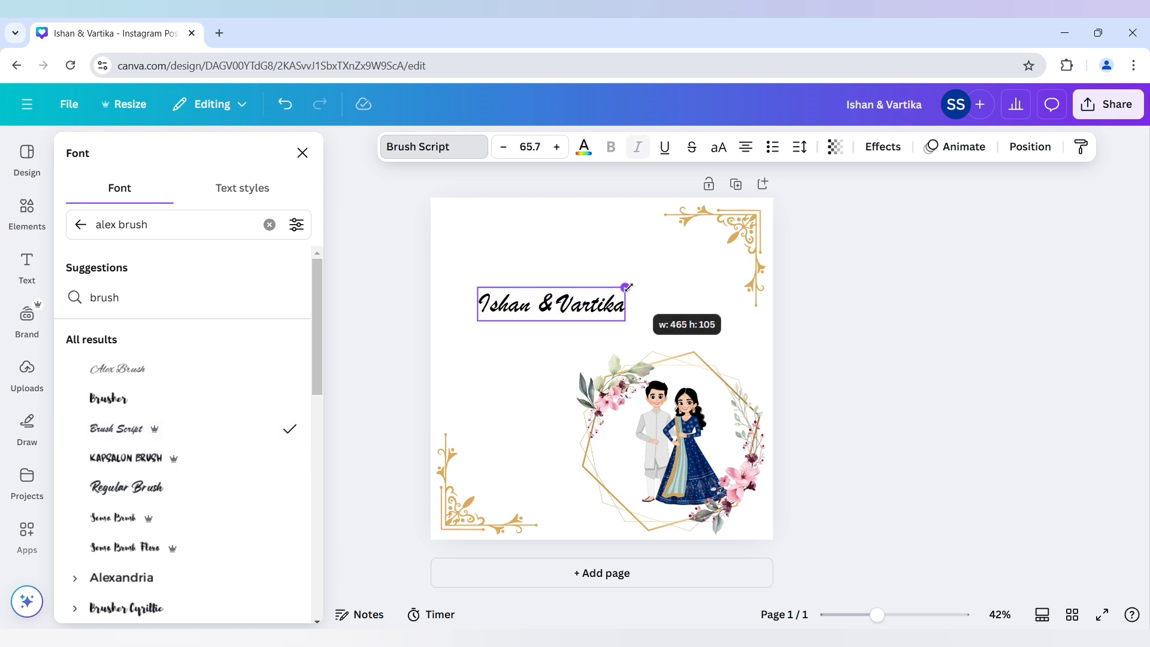
left_click(584, 146)
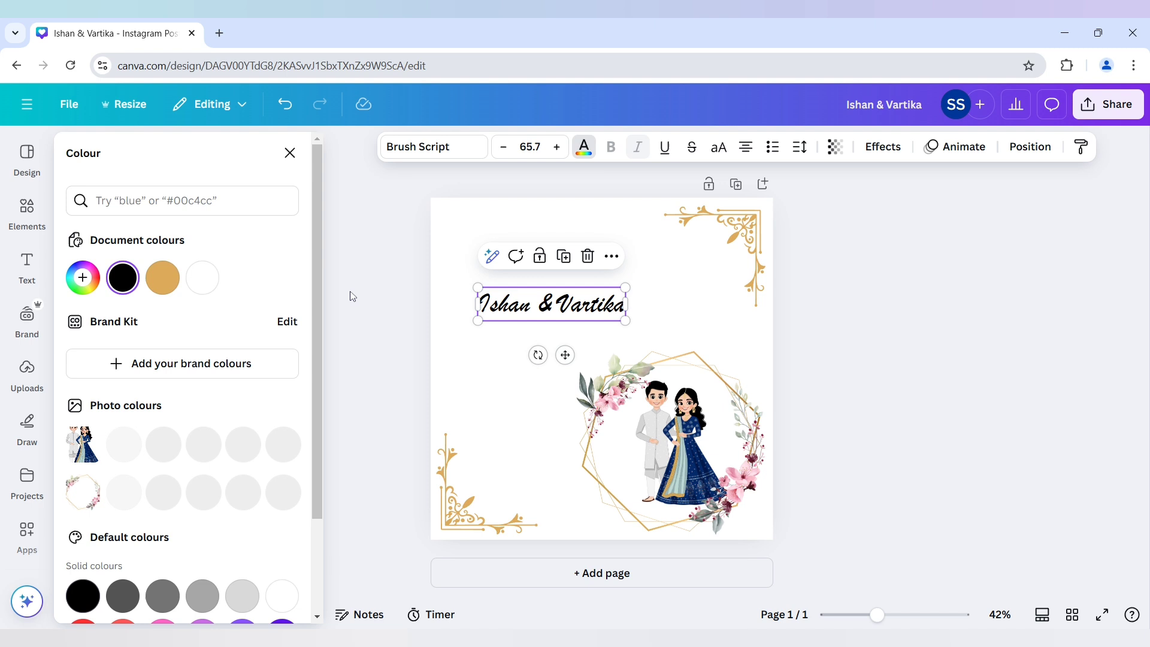
- Recolour the names to the custom deep gold #CC820C
left_click(162, 278)
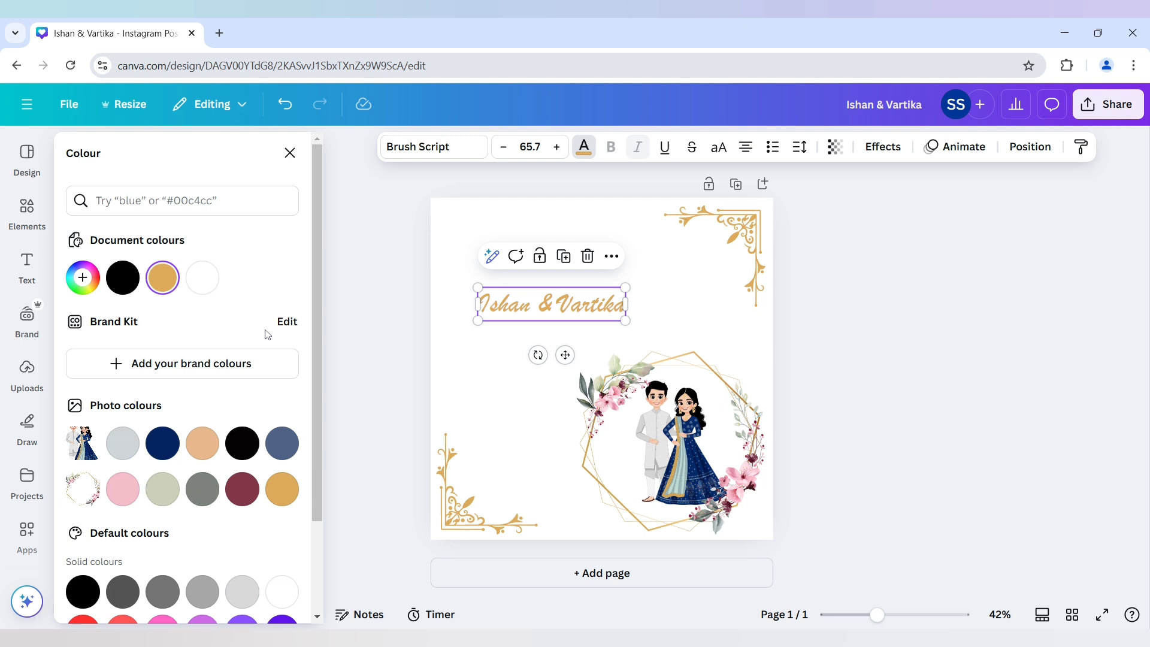
left_click(83, 278)
left_click(205, 319)
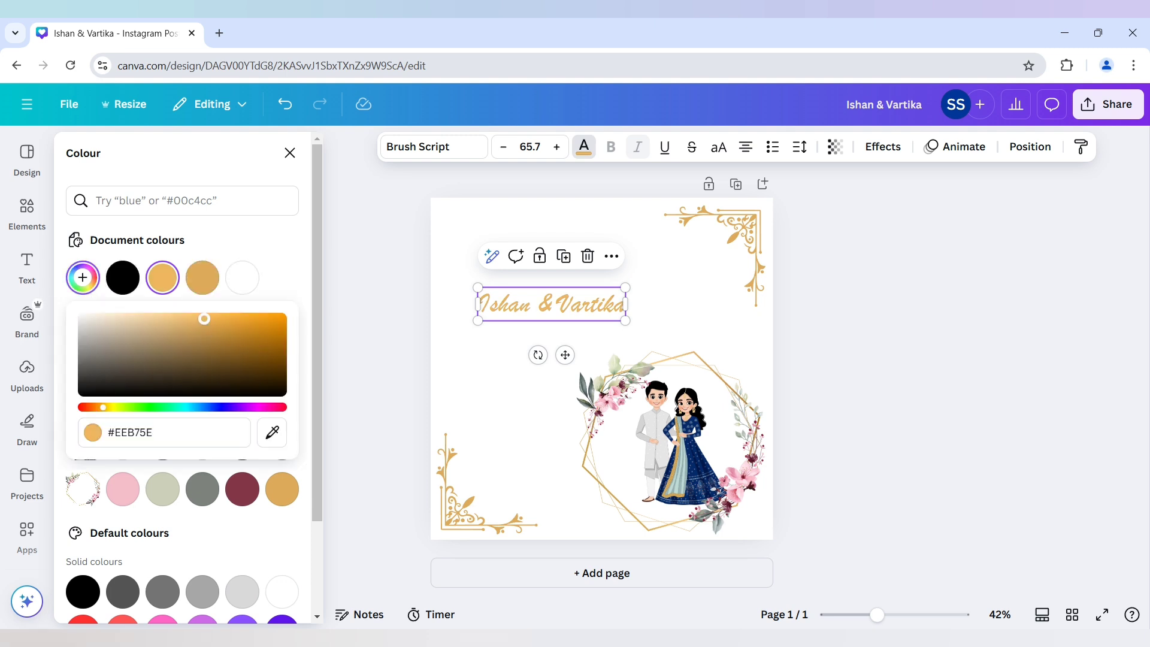
mouse_move(205, 319)
left_mouse_down()
mouse_move(250, 318)
mouse_move(279, 337)
left_mouse_up()
left_click(367, 396)
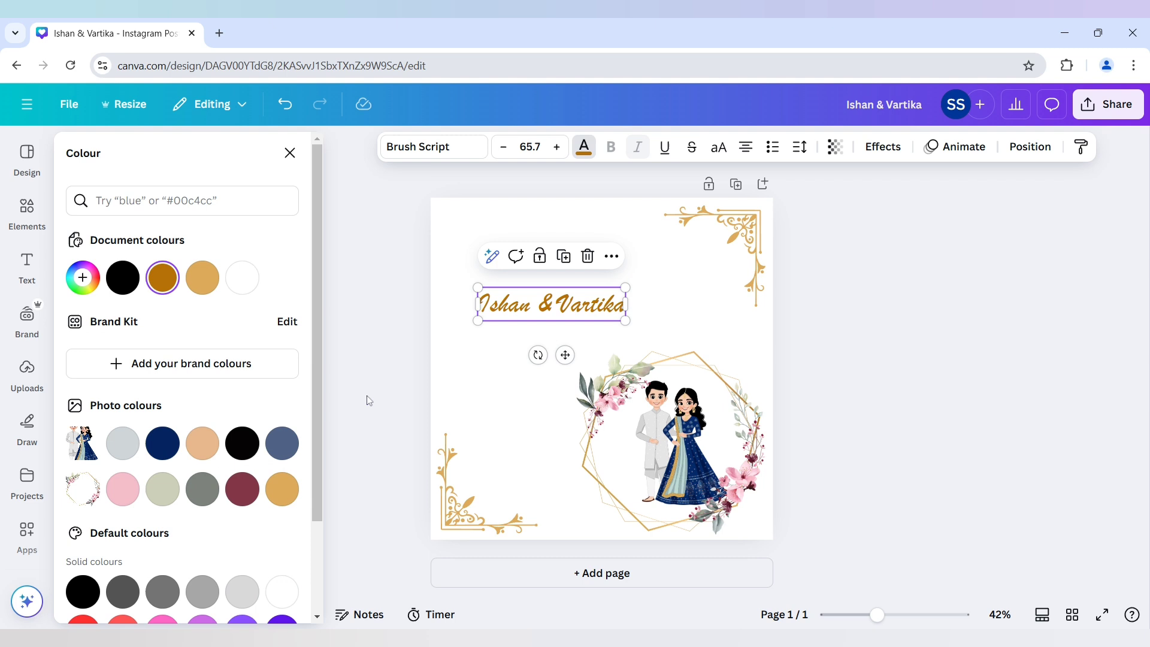
left_click(371, 359)
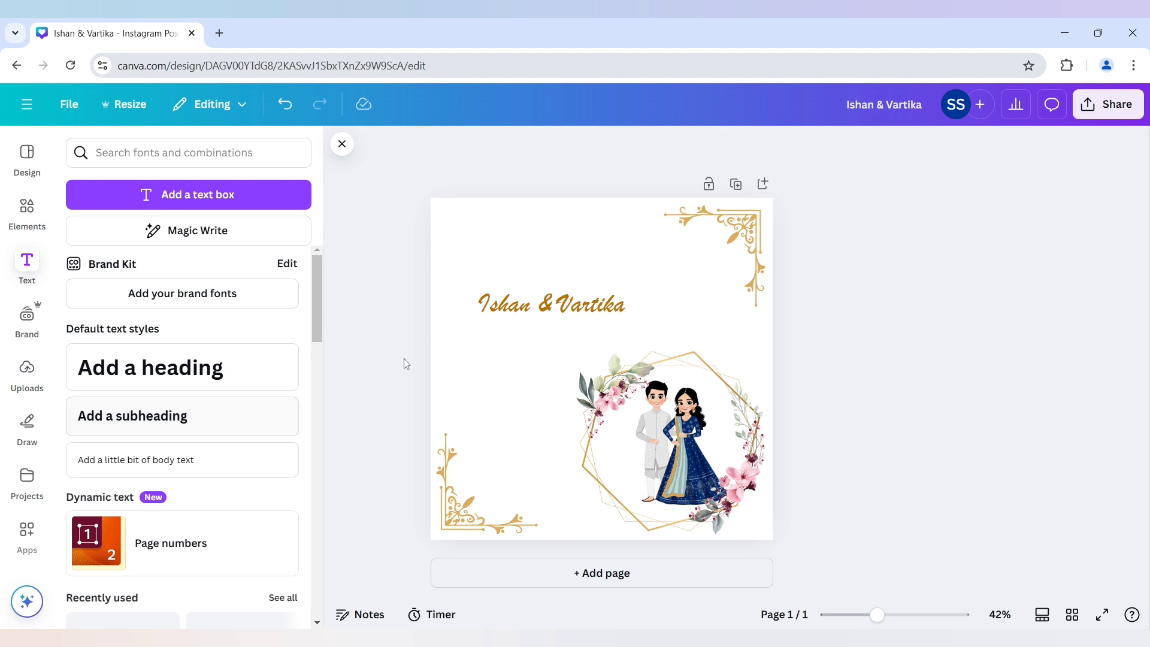
- Add a subheading reading 'INVITING TO THE' in capitals
left_click(221, 423)
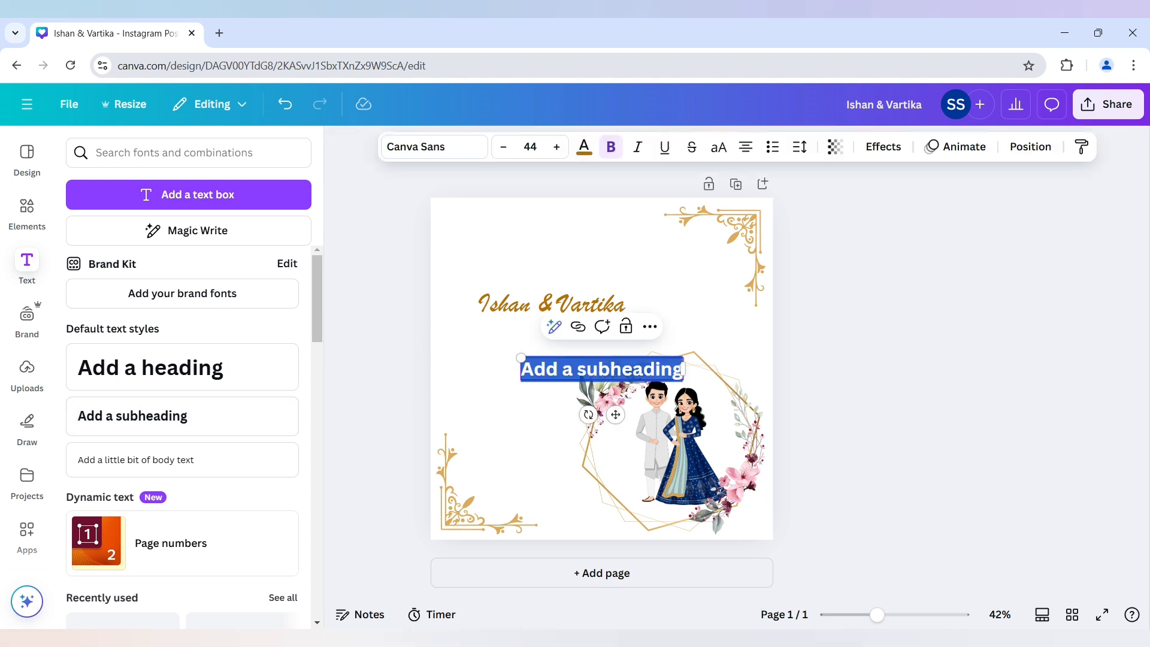
type("INVI")
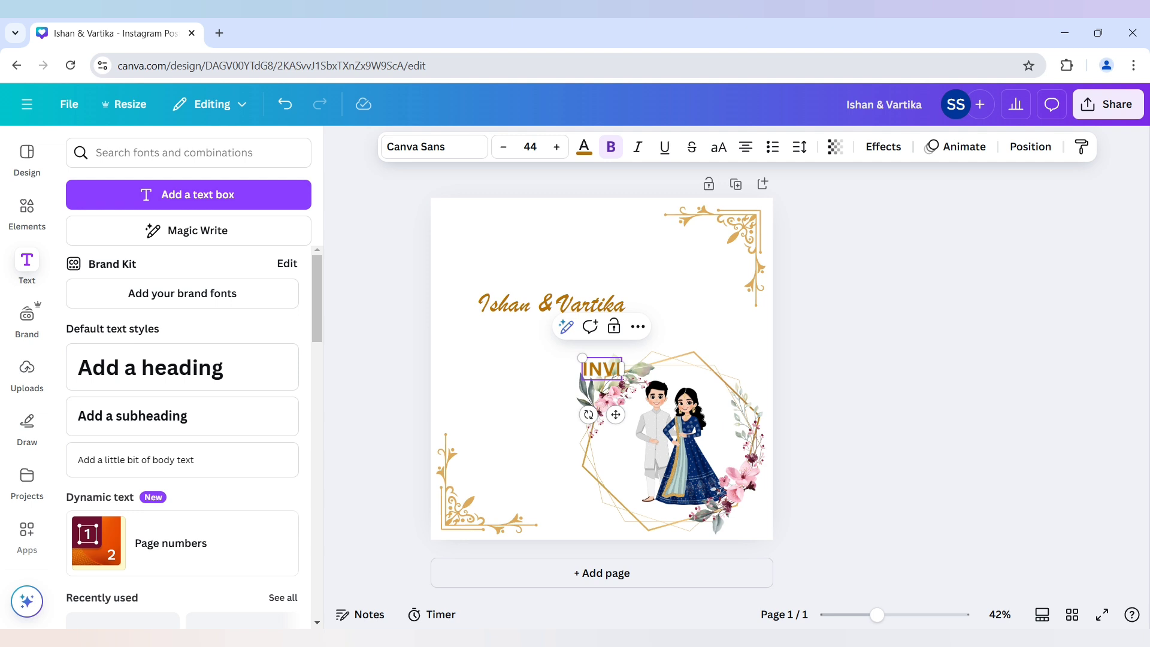
type("TING")
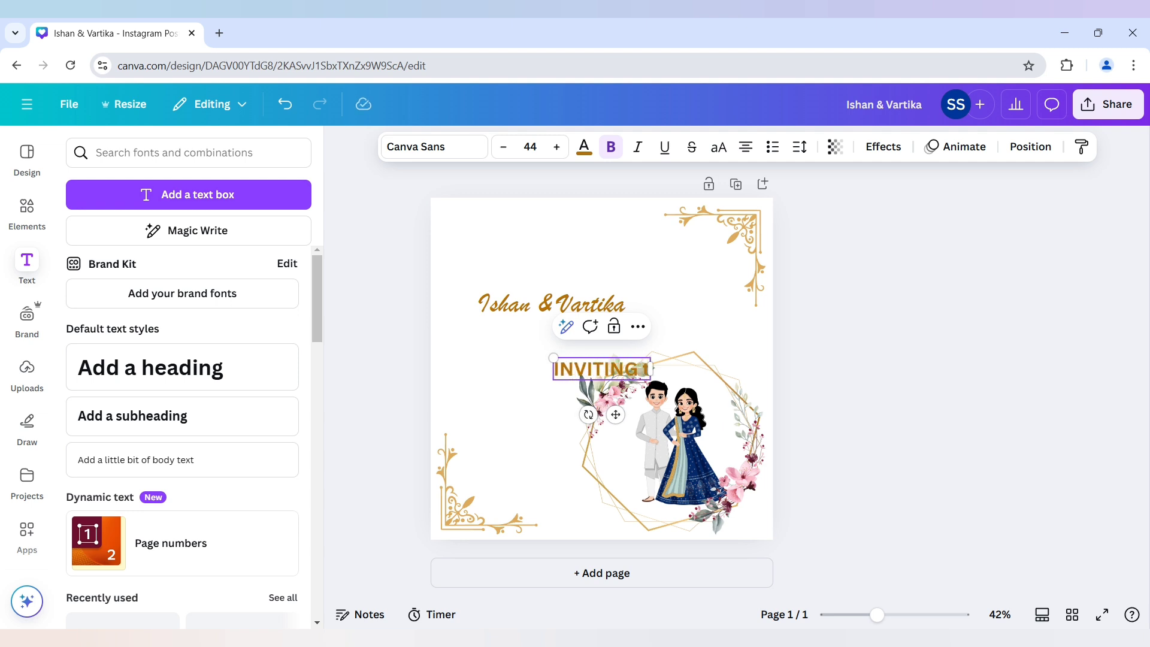
type(" to")
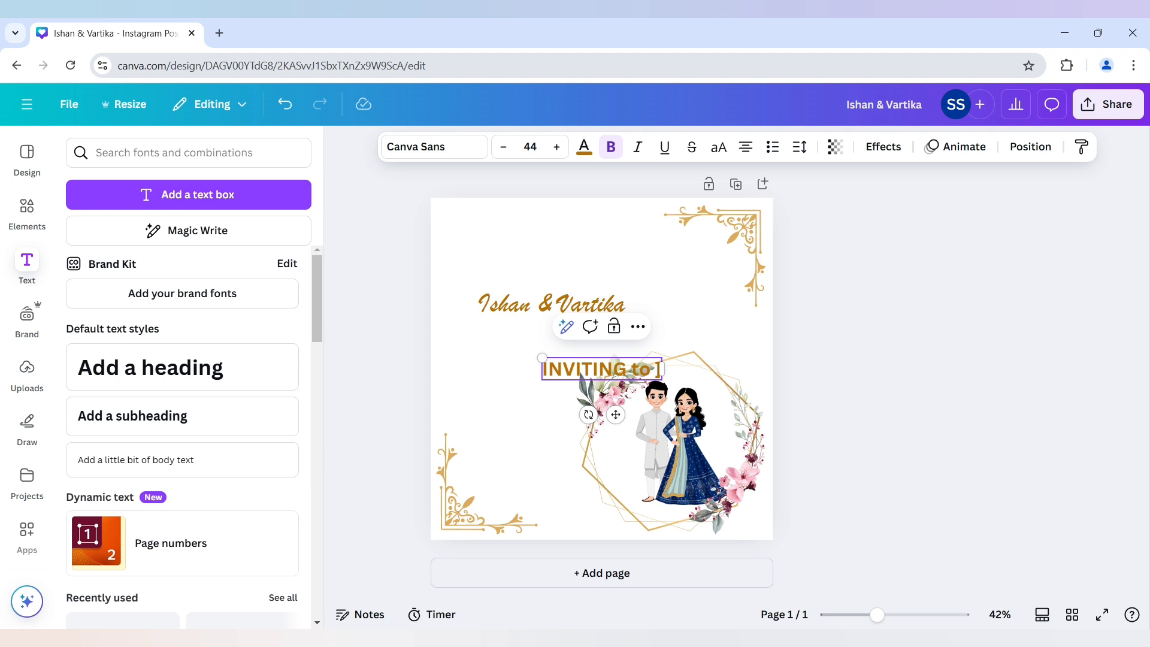
key("BackSpace")
key("BackSpace")
key("BackSpace")
type("TO")
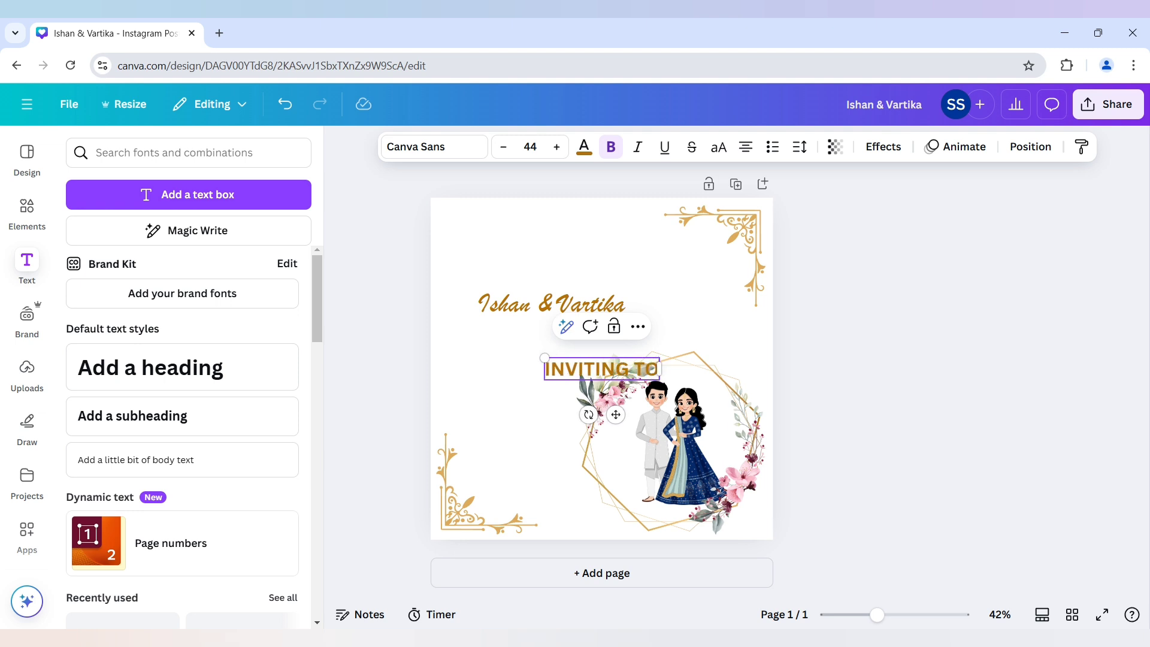
type(" THE")
key("Return")
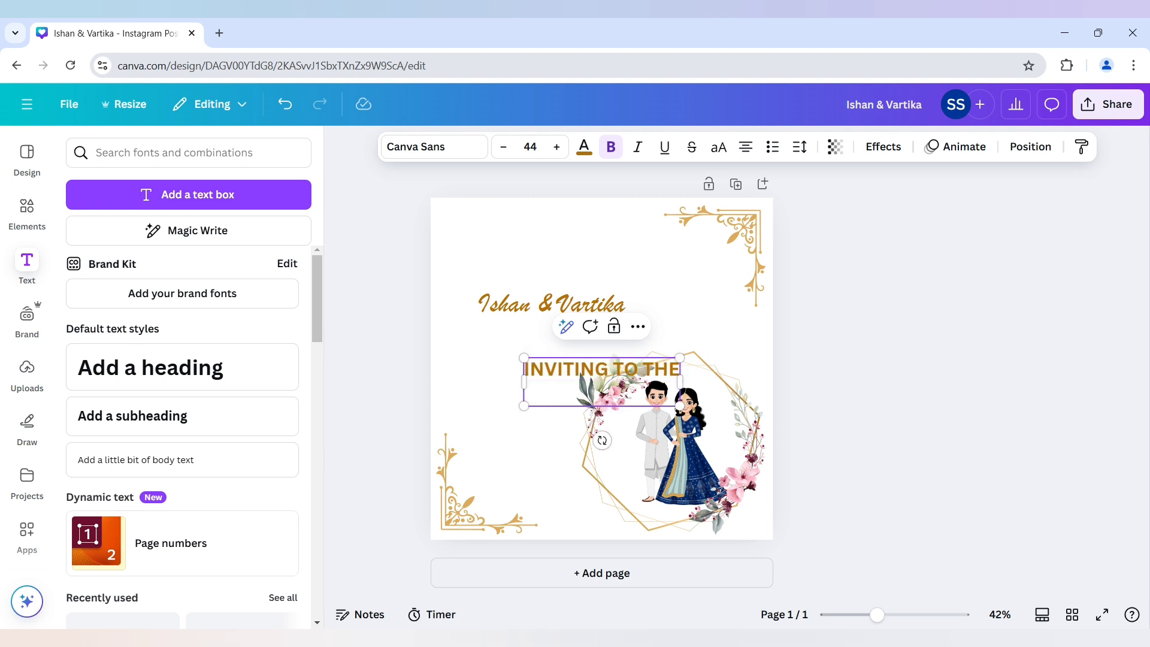
key("BackSpace")
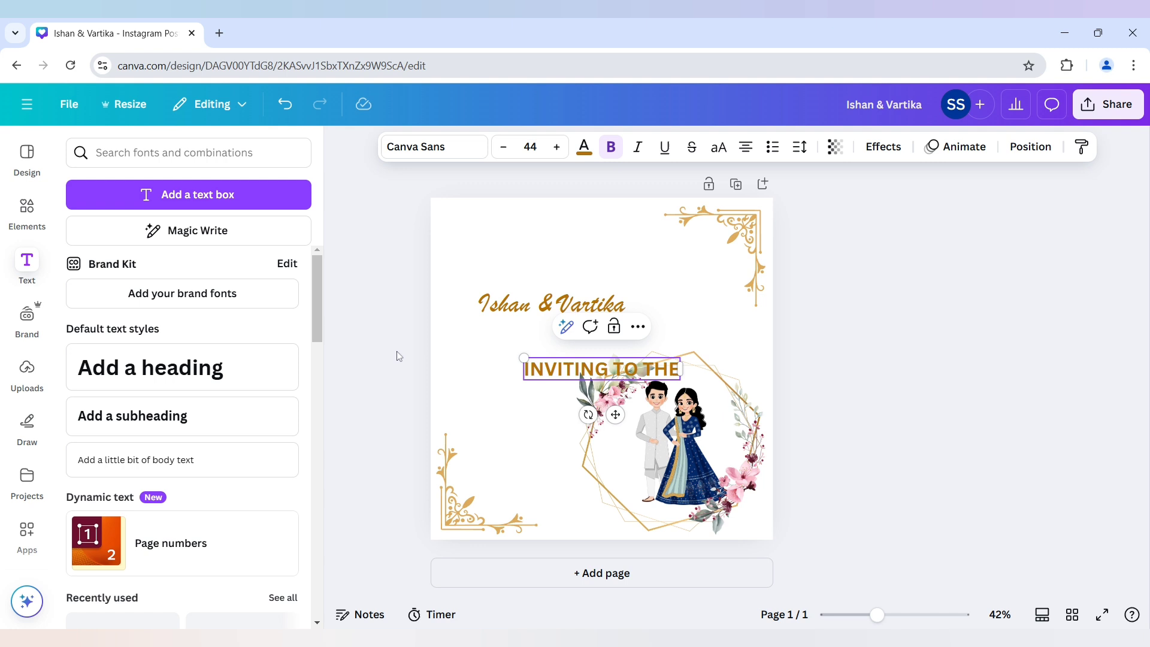
left_click(541, 421)
- Duplicate it as 'WEDDING OF' and move INVITING TO THE above the names
left_click(602, 369)
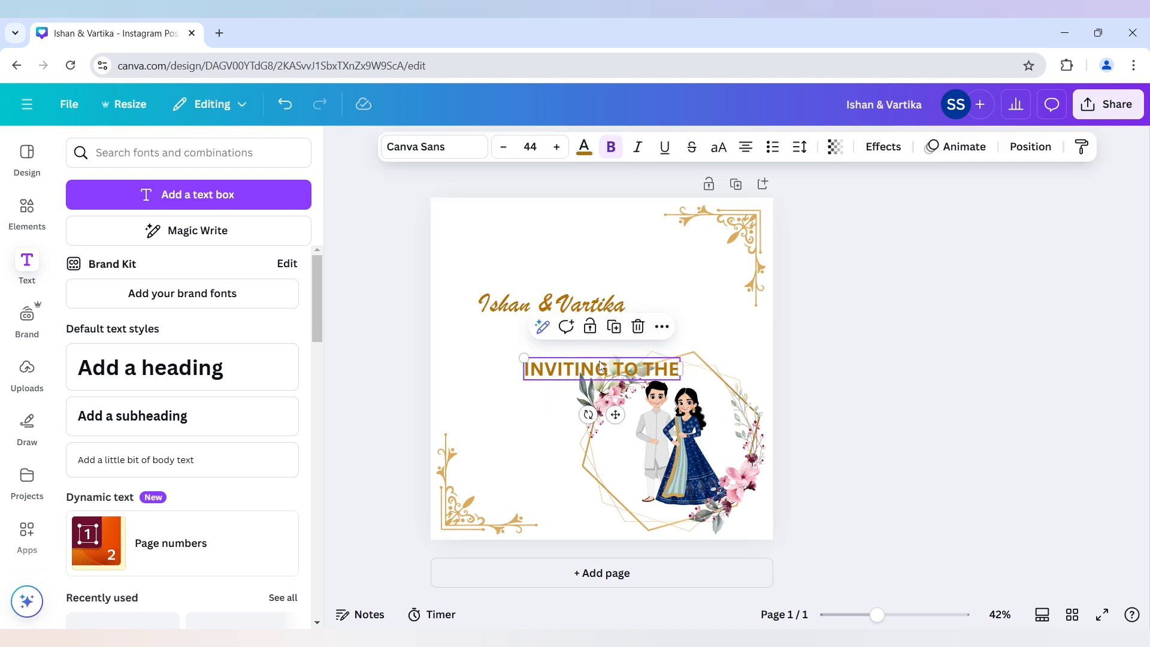
left_click(618, 329)
left_click_drag(617, 389, 615, 408)
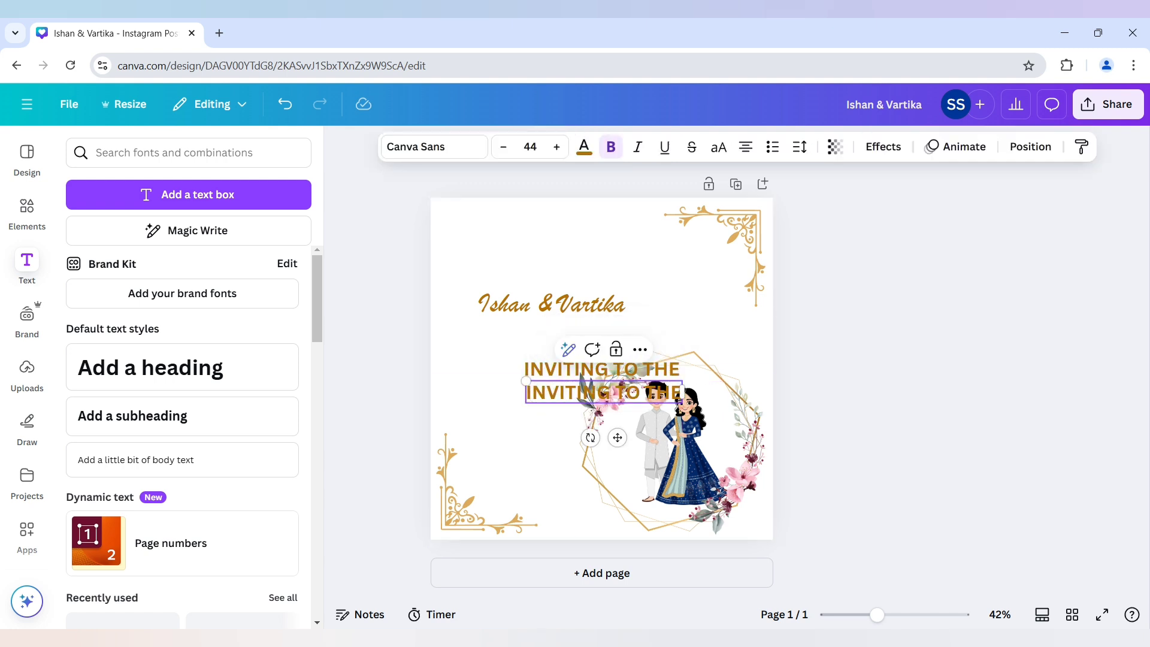
double_click(568, 393)
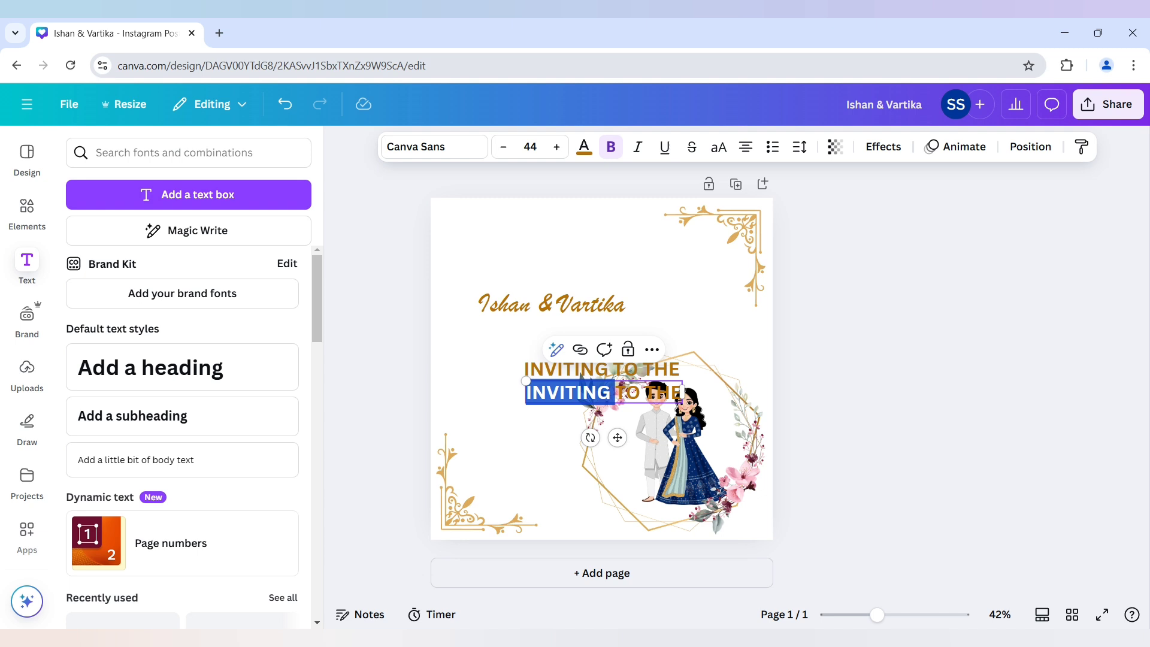
key("ctrl+a")
type("WED")
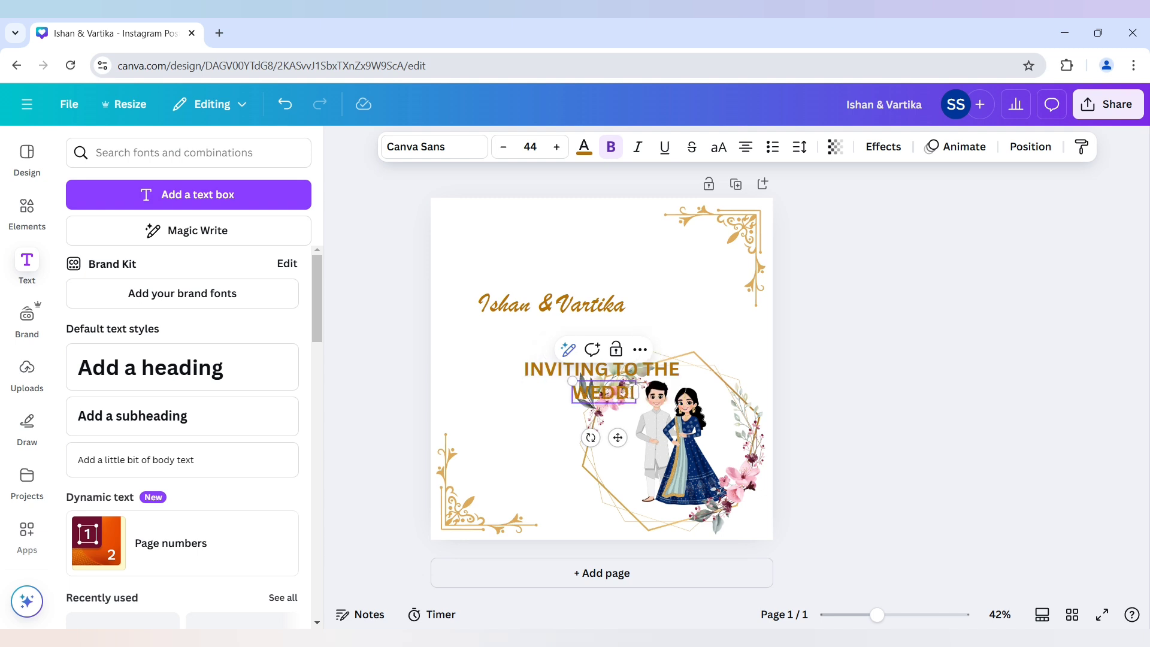
type("DING OF")
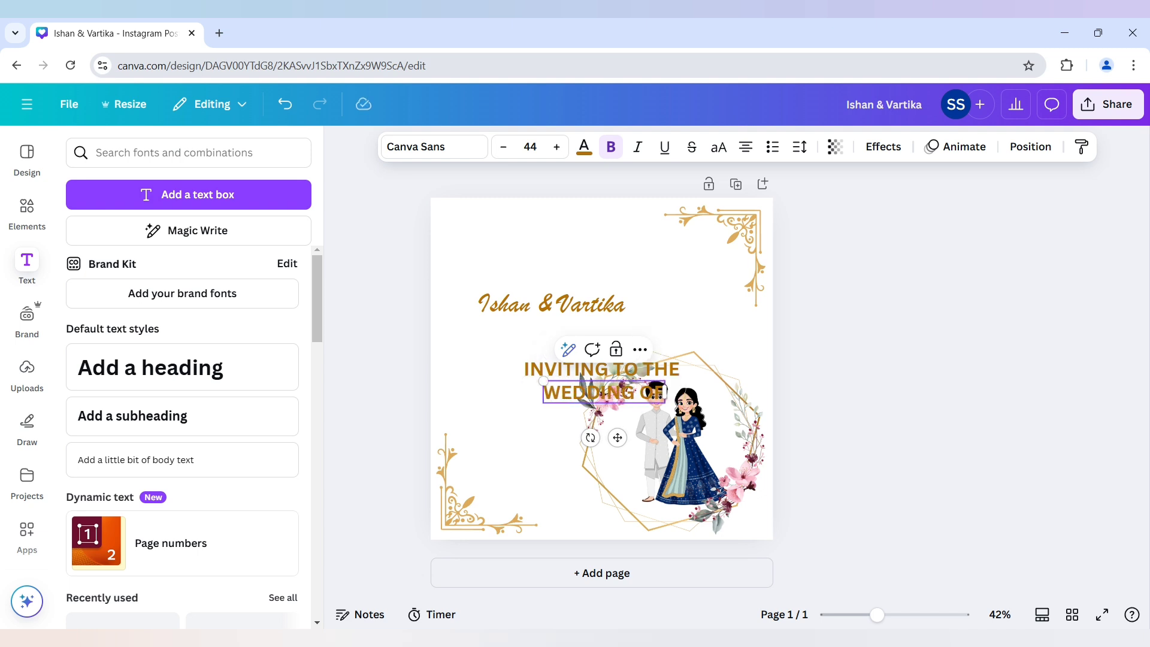
left_click(531, 401)
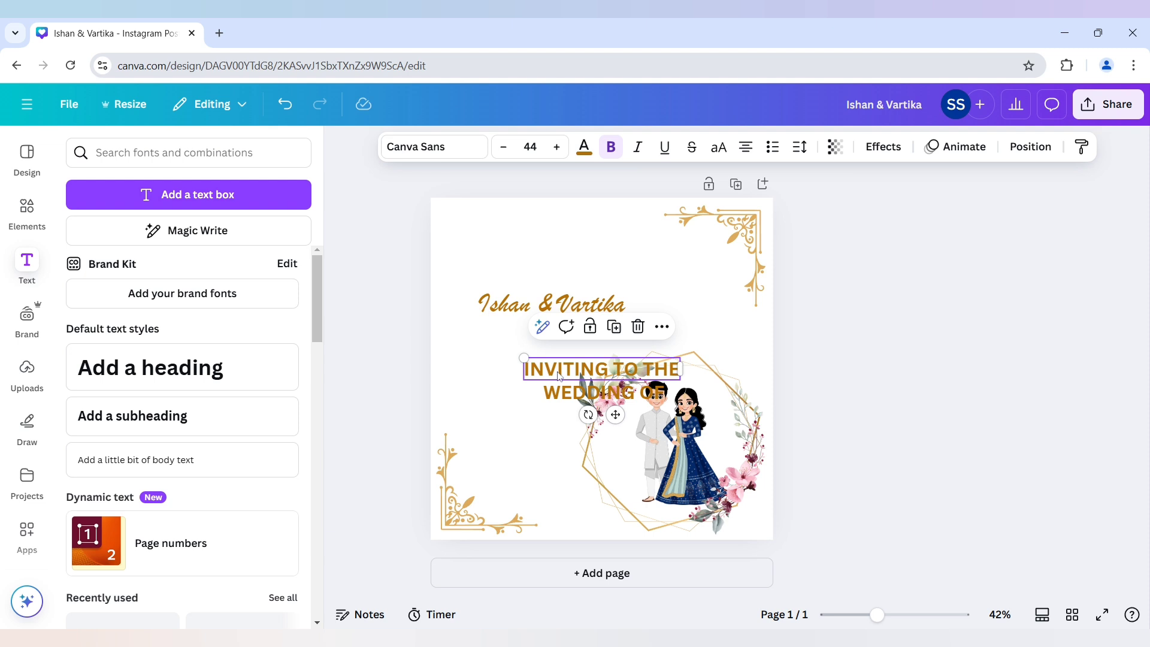
left_click_drag(549, 375, 509, 268)
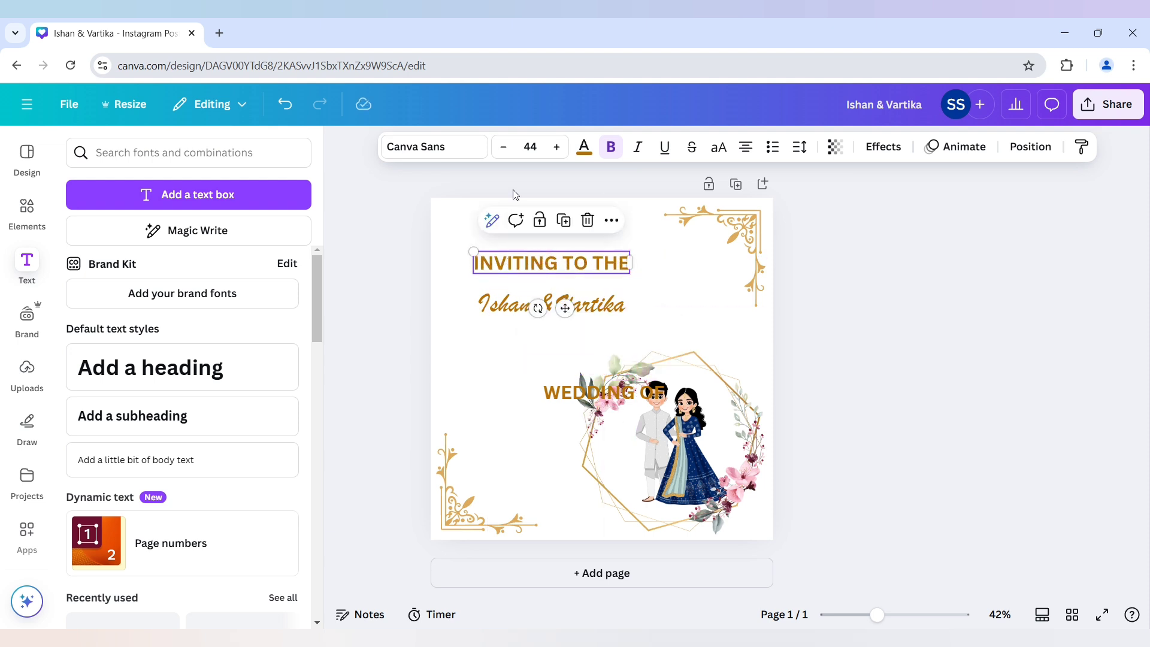
- Unbold INVITING TO THE and set it in Rhodium Libre at size 24
left_click(612, 151)
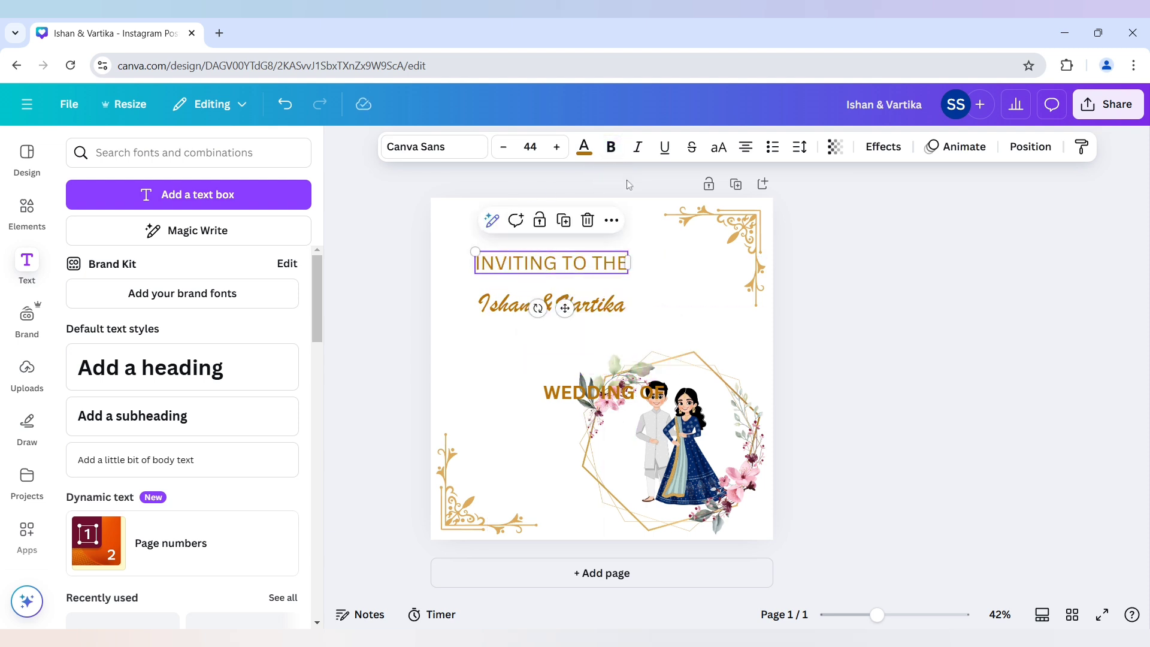
left_click(462, 153)
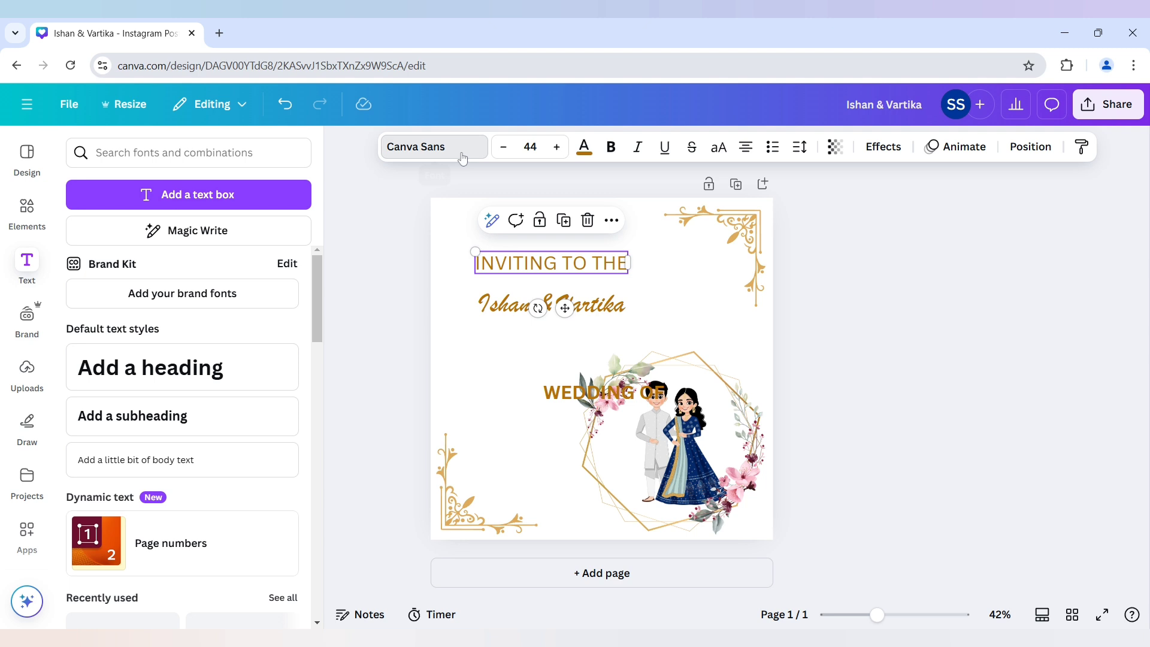
key("ctrl+a")
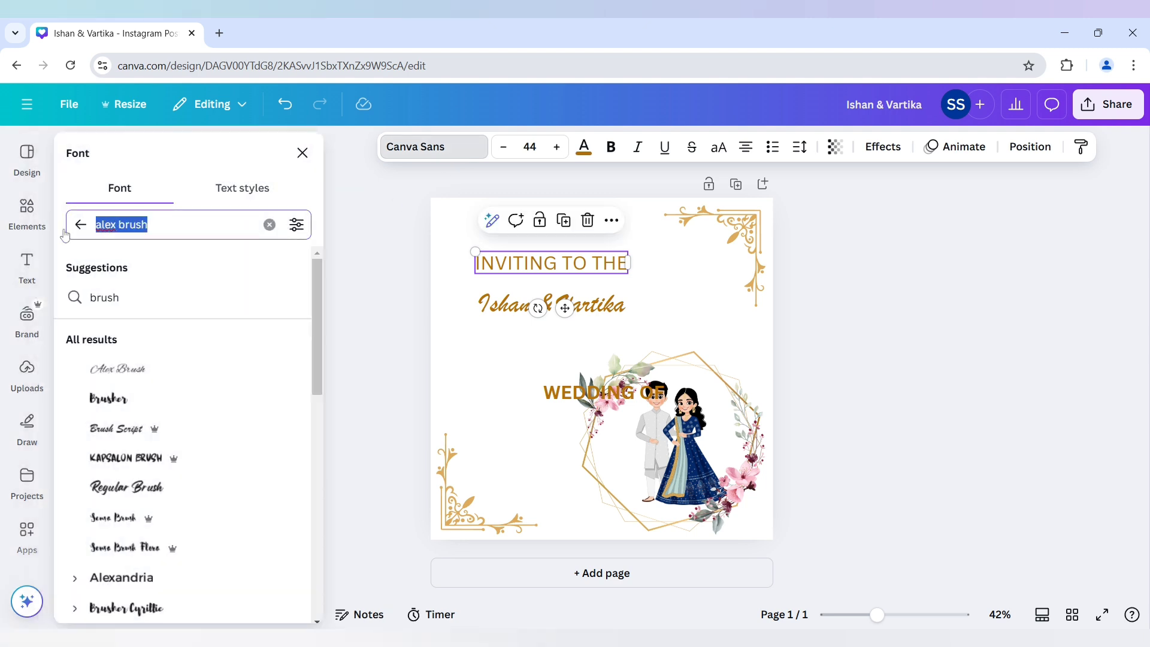
type("libre")
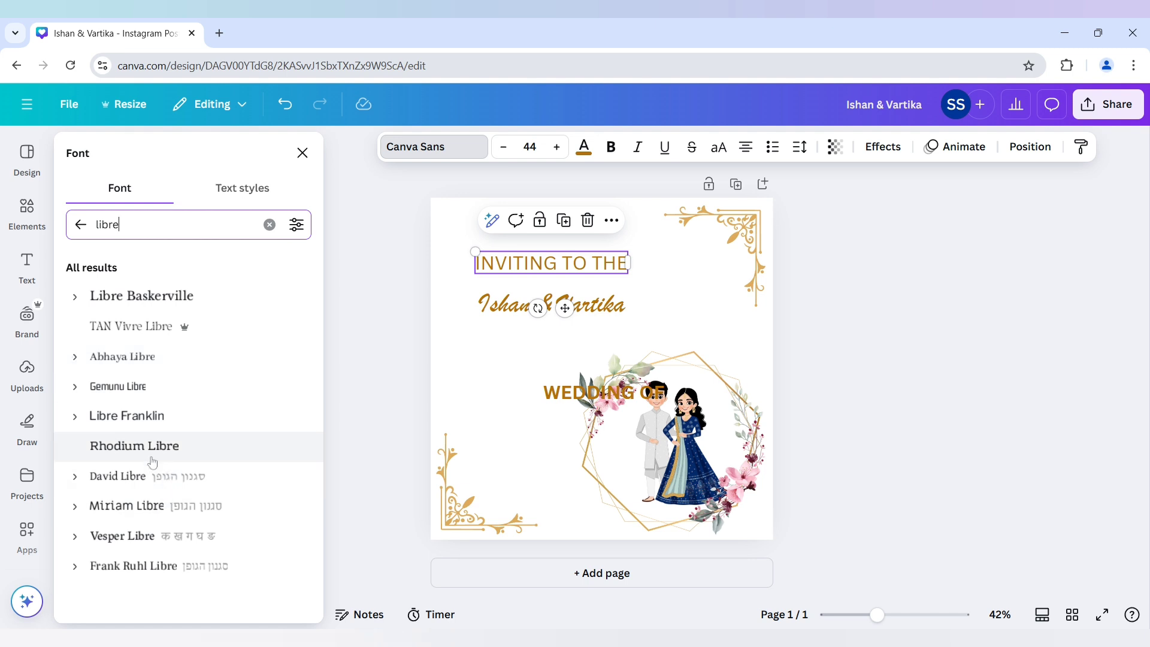
left_click(136, 446)
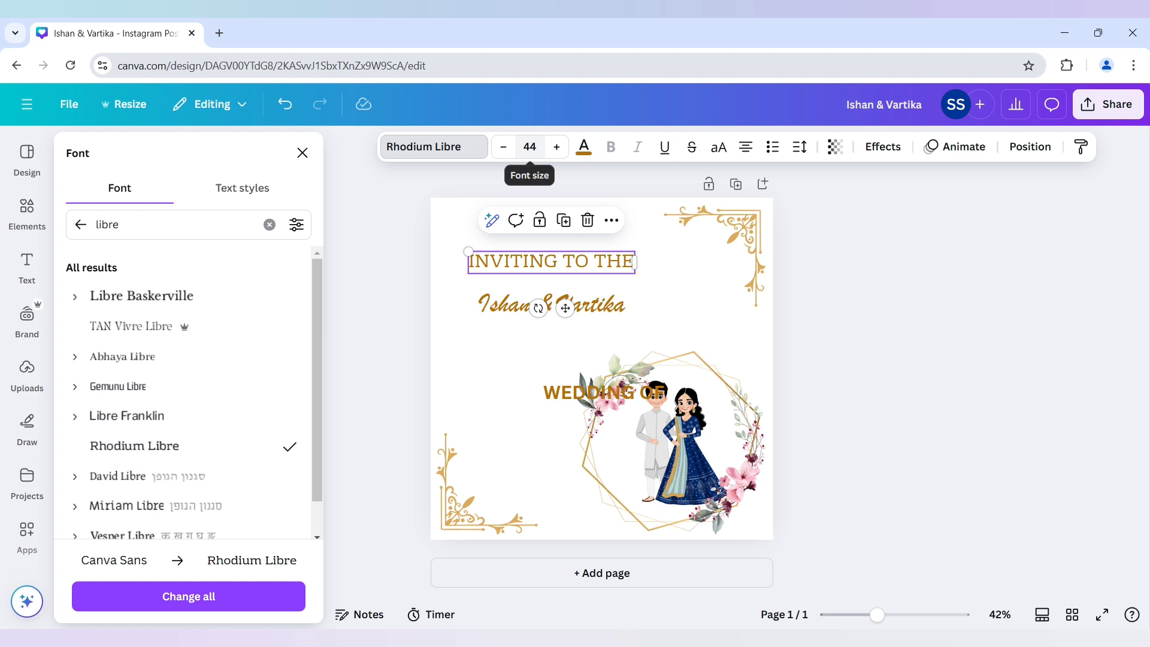
left_click(531, 147)
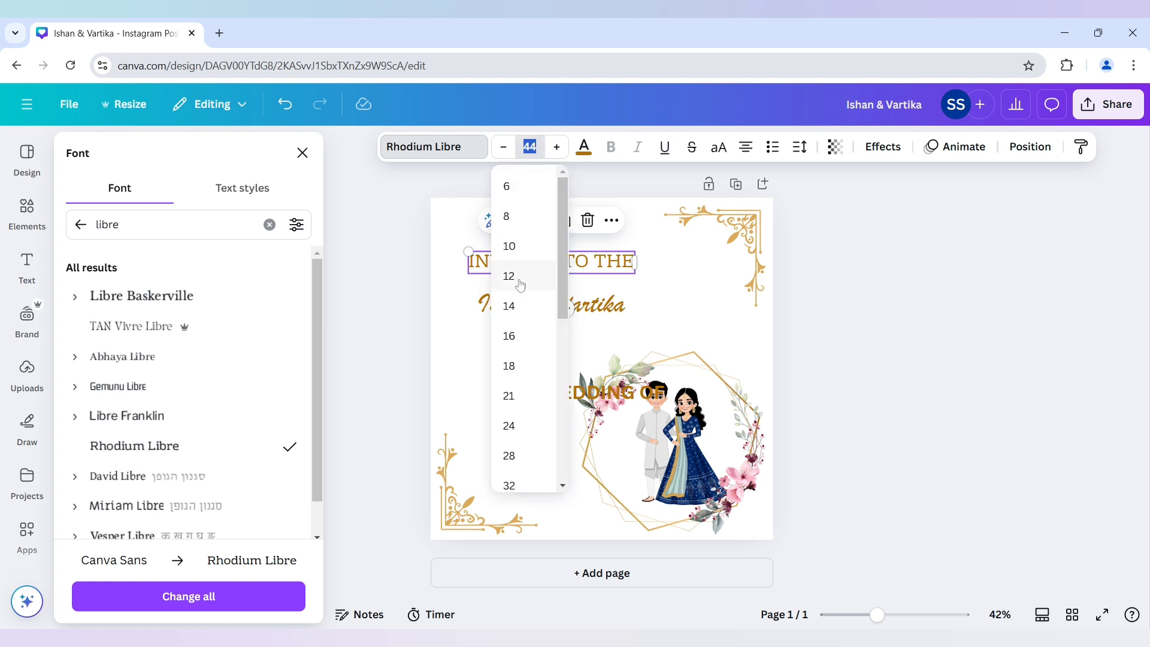
left_click(522, 422)
mouse_move(561, 261)
left_mouse_down()
mouse_move(534, 255)
mouse_move(546, 256)
left_mouse_up()
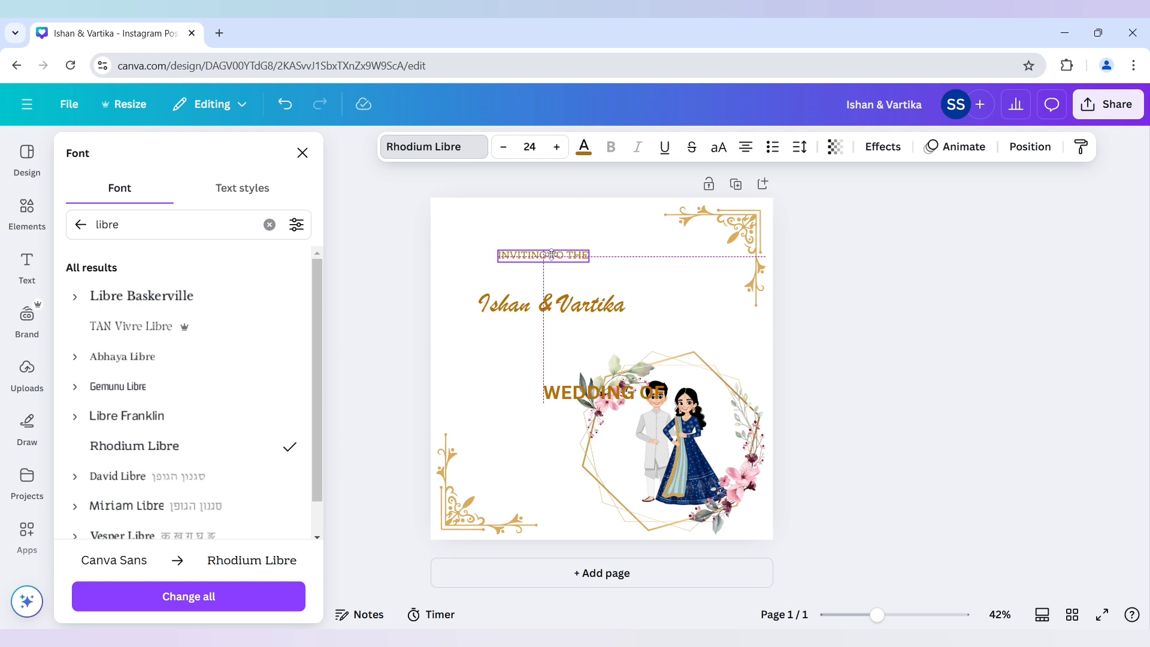
- Set WEDDING OF in Rhodium Libre at size 36, stacked above the names
left_click(597, 396)
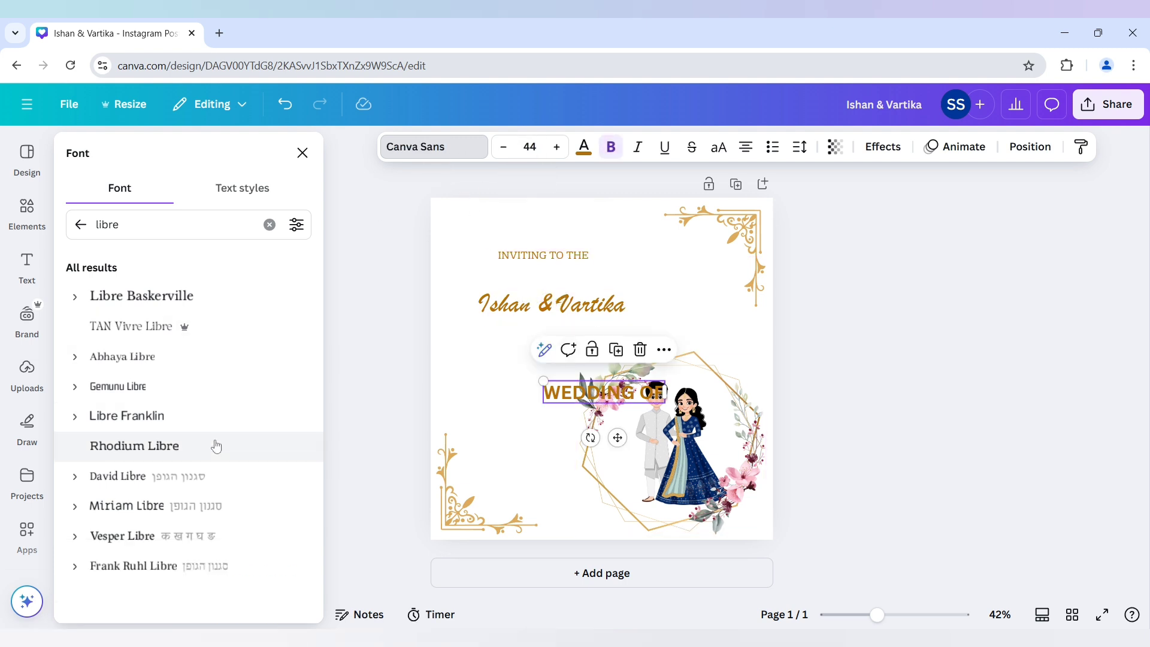
left_click(257, 444)
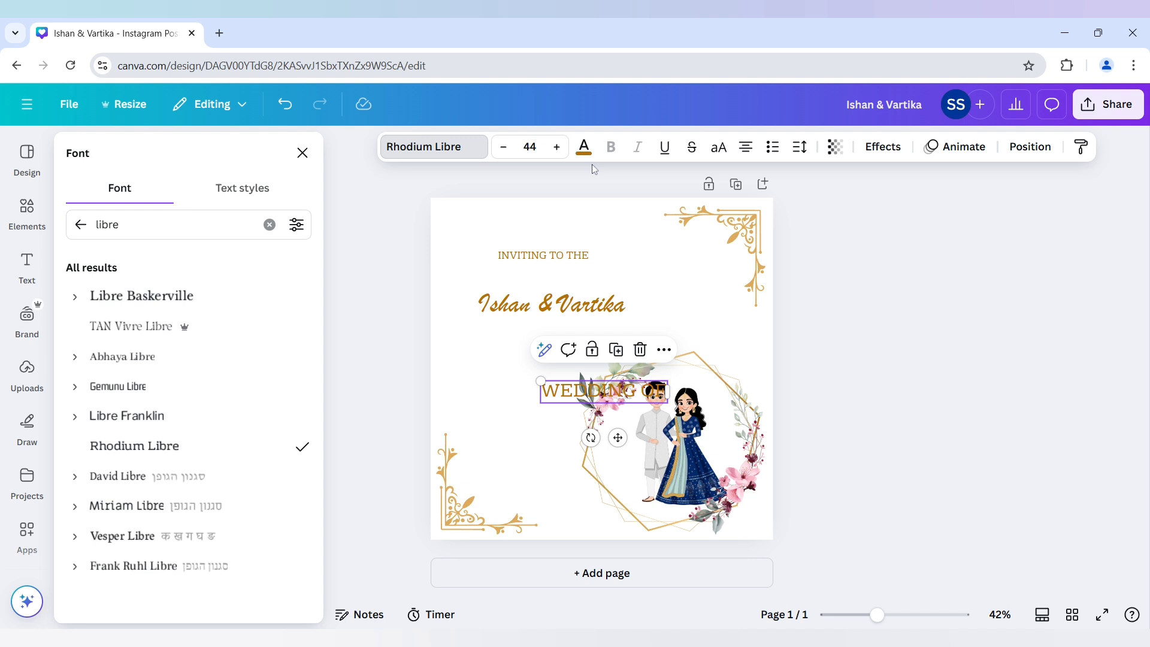
left_click_drag(605, 396, 546, 287)
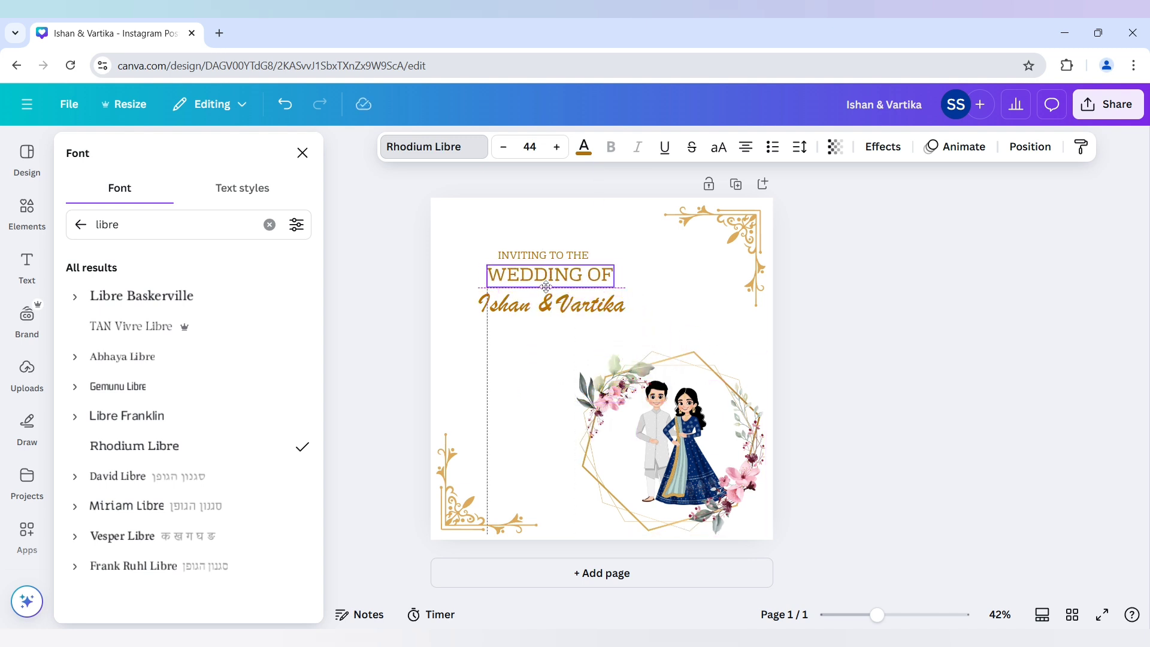
left_click(530, 146)
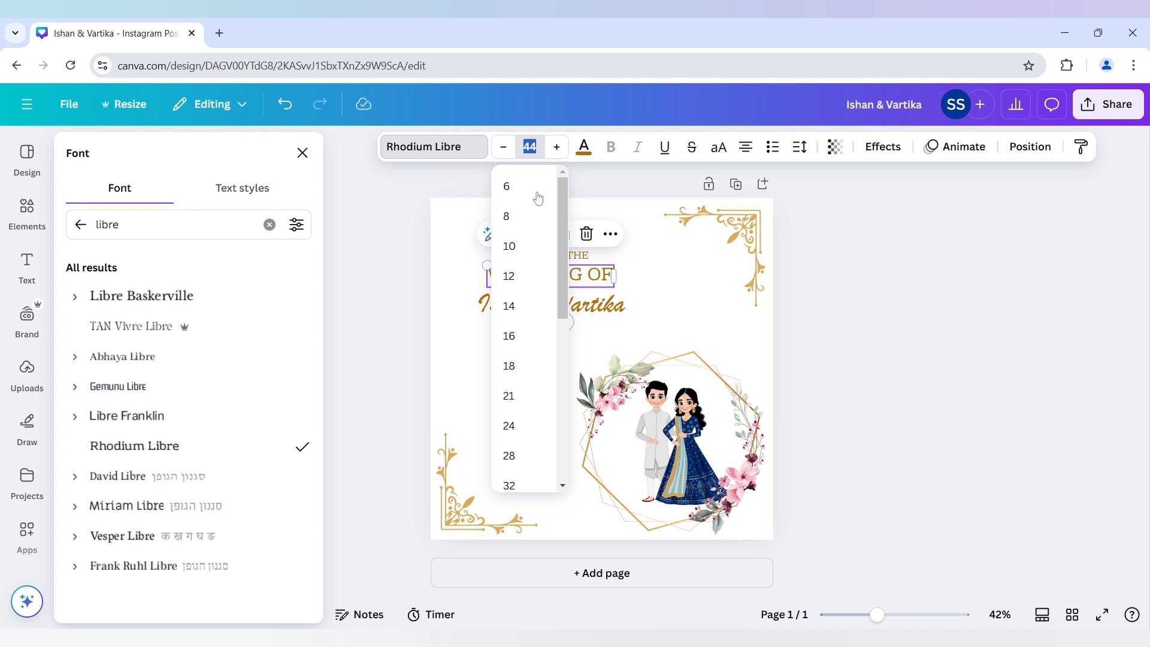
scroll(537, 395, "down", 2)
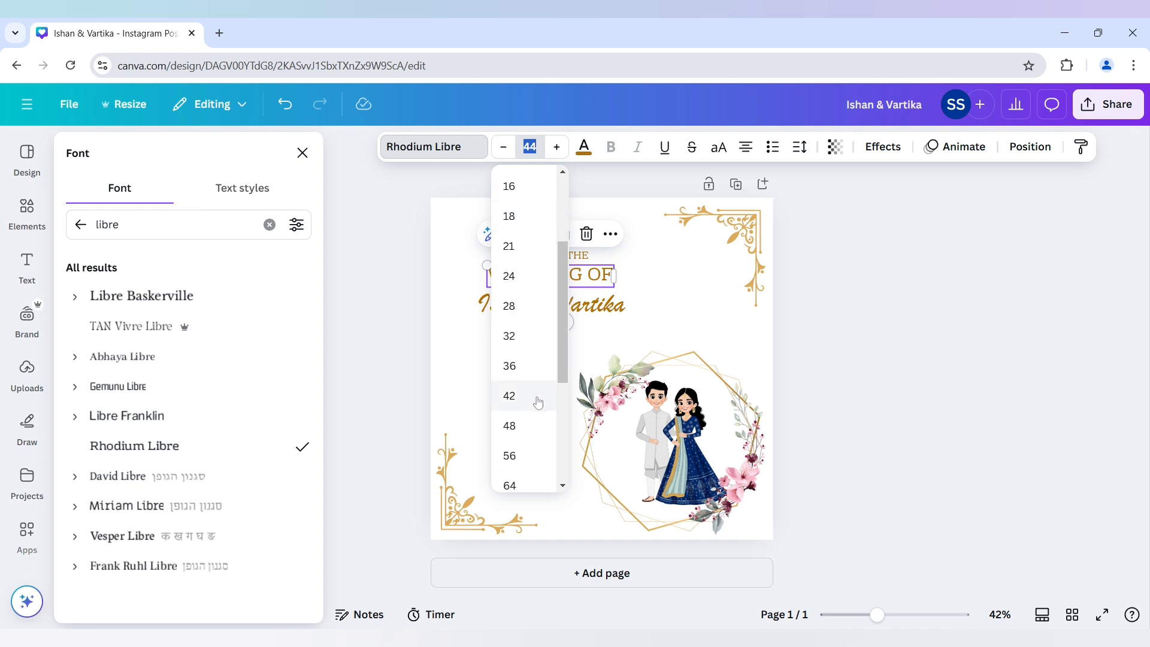
left_click(529, 366)
left_click_drag(567, 277, 563, 258)
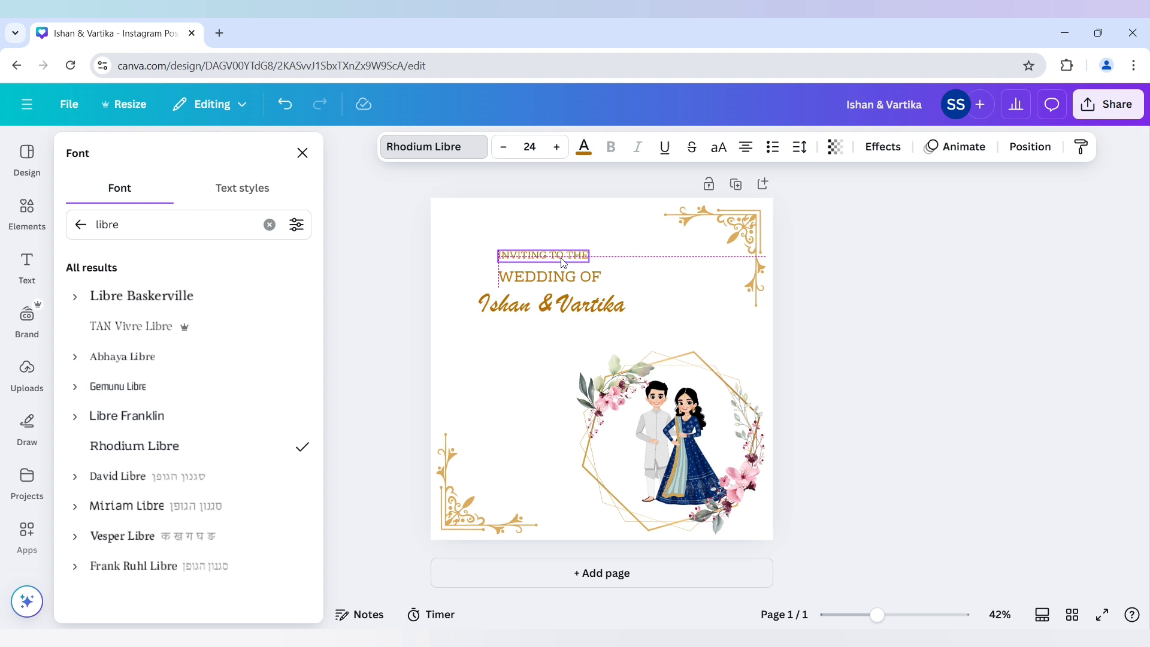
left_click(645, 337)
left_click(831, 343)
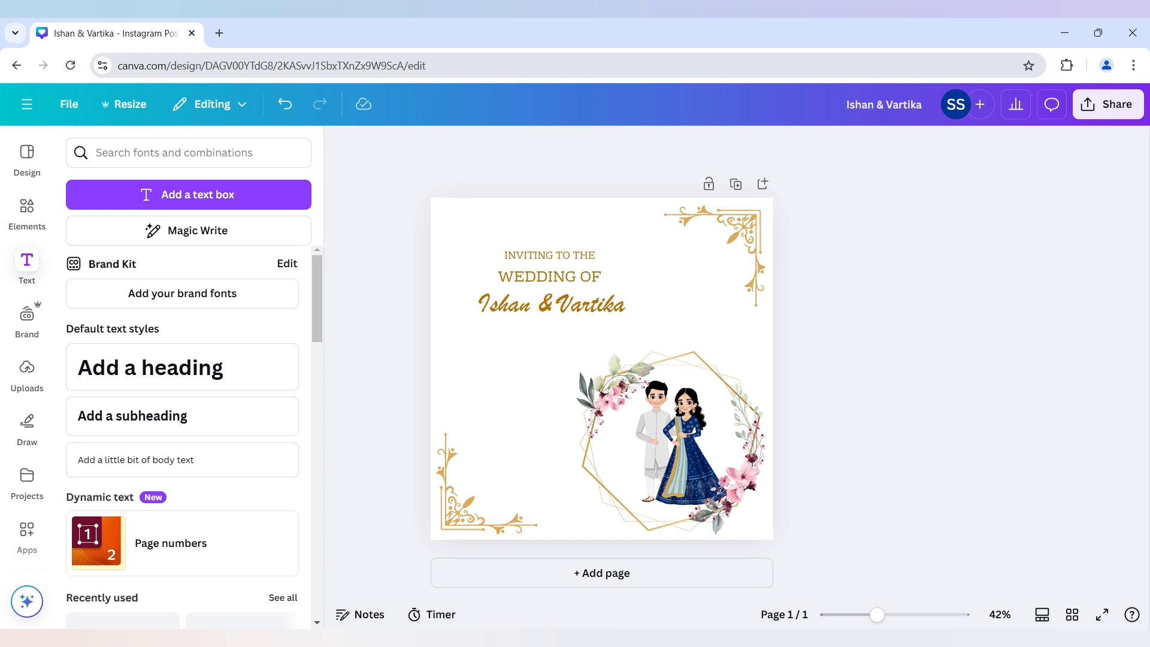
- Nudge the 'INVITING TO THE' line down and add 'SAVE THE DATE' with '15/12/2024' beneath the names
left_click(569, 265)
left_click_drag(569, 266, 562, 337)
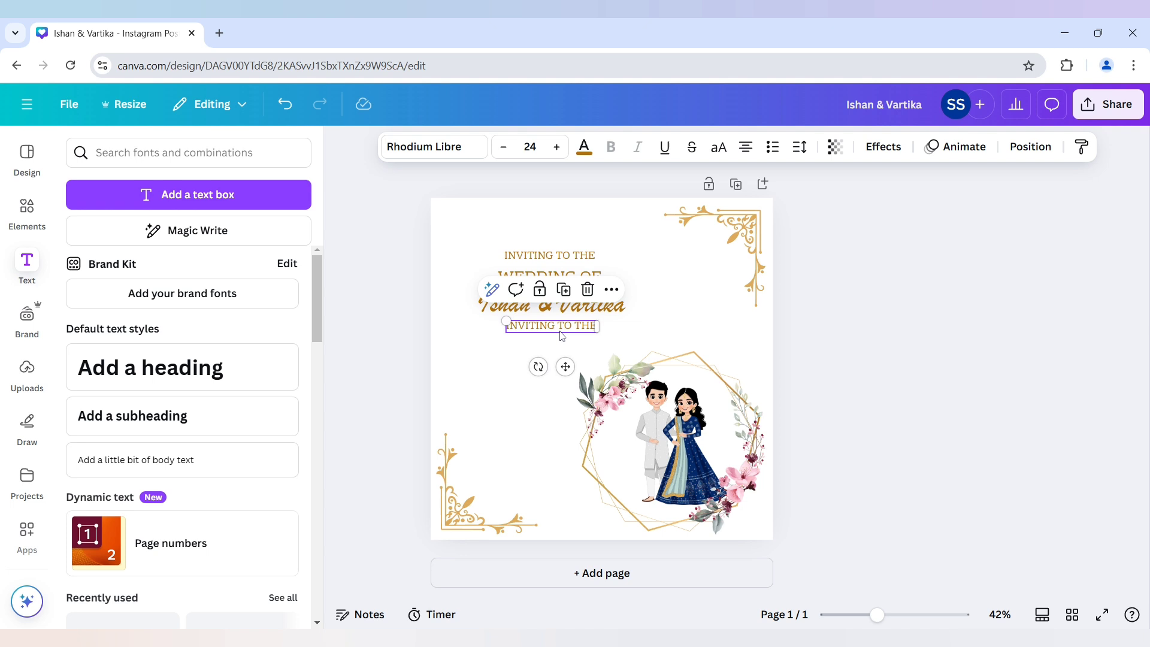
double_click(559, 330)
type("SAVE")
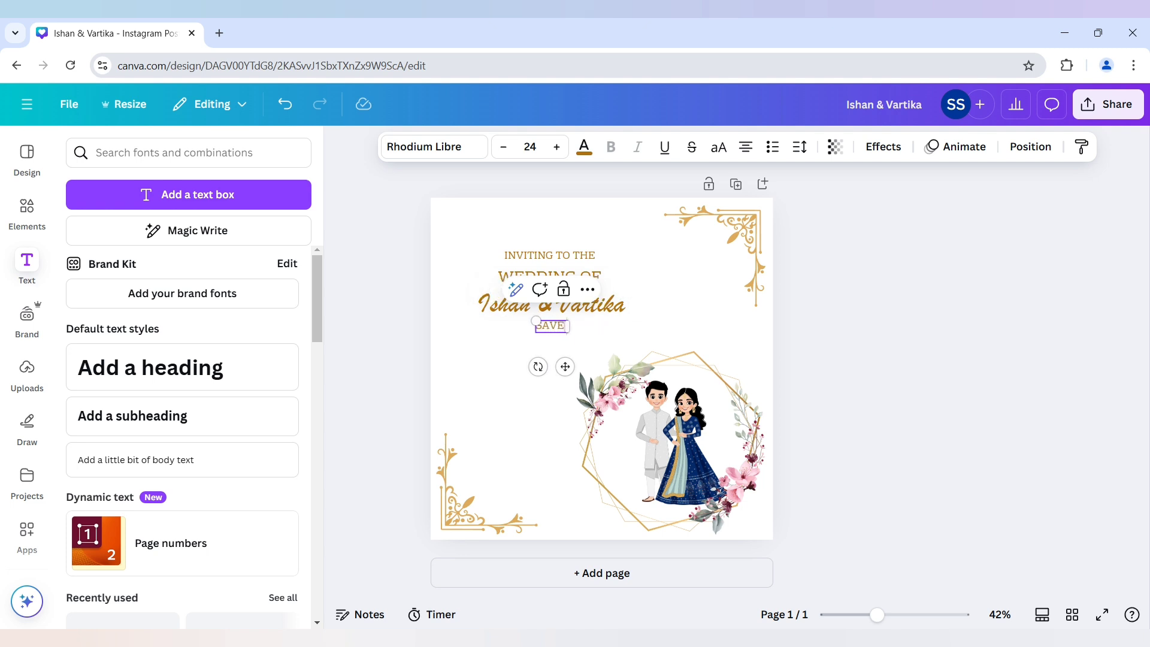
type(" THE DATE")
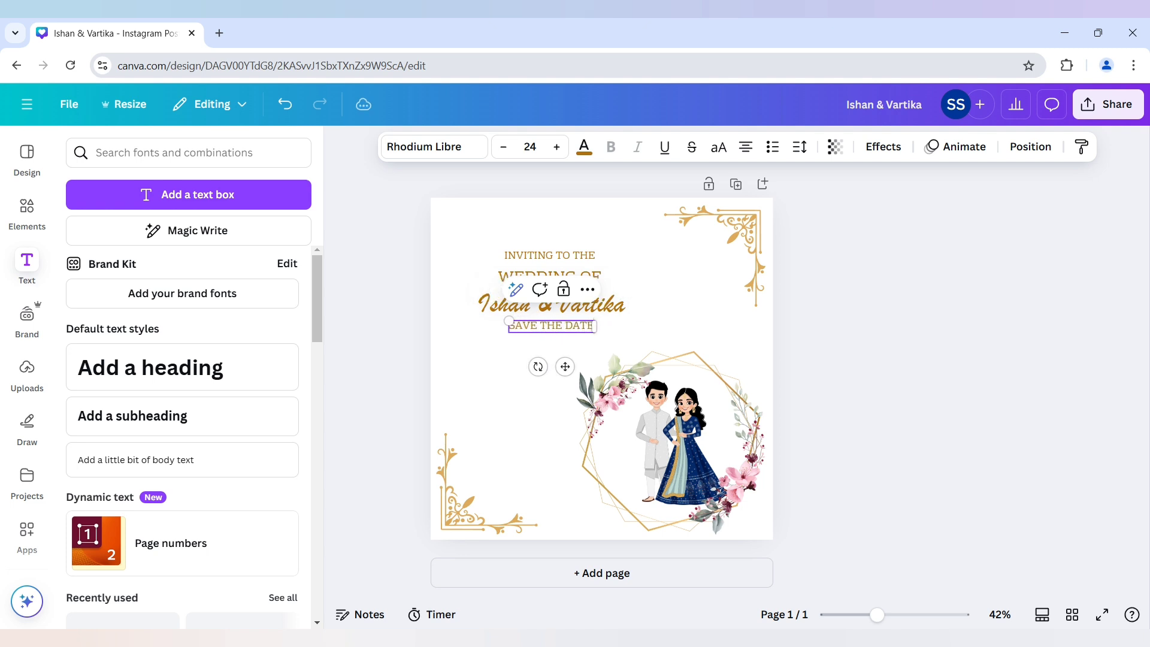
key("Return")
type("15")
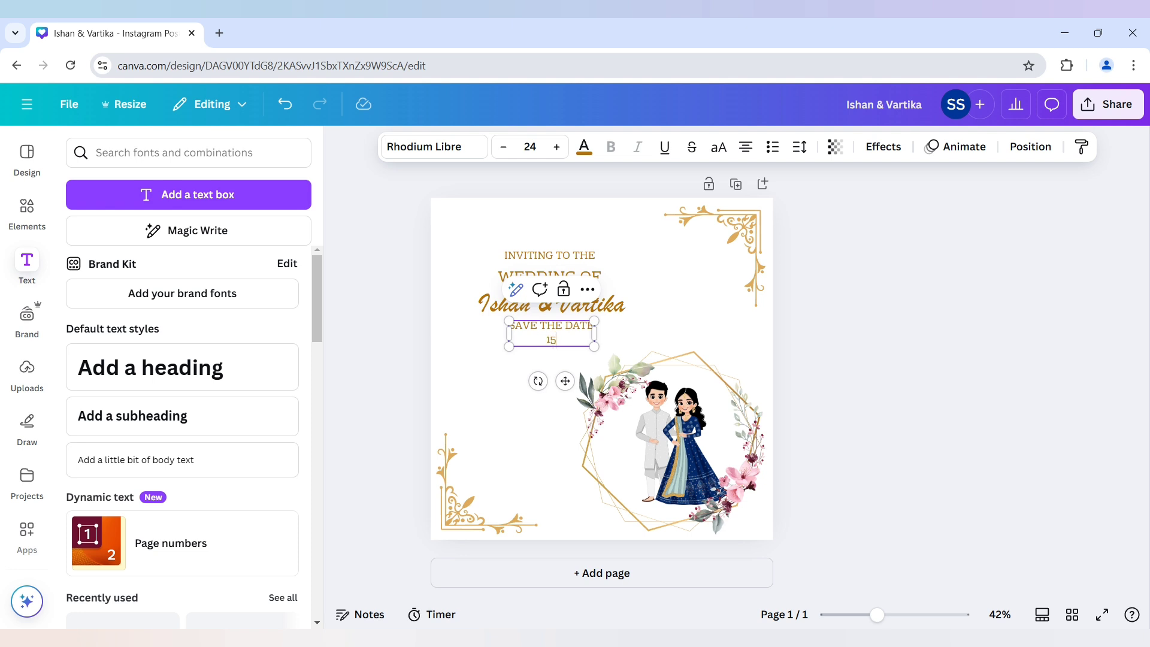
type("/1")
type("2/2024")
left_click(874, 419)
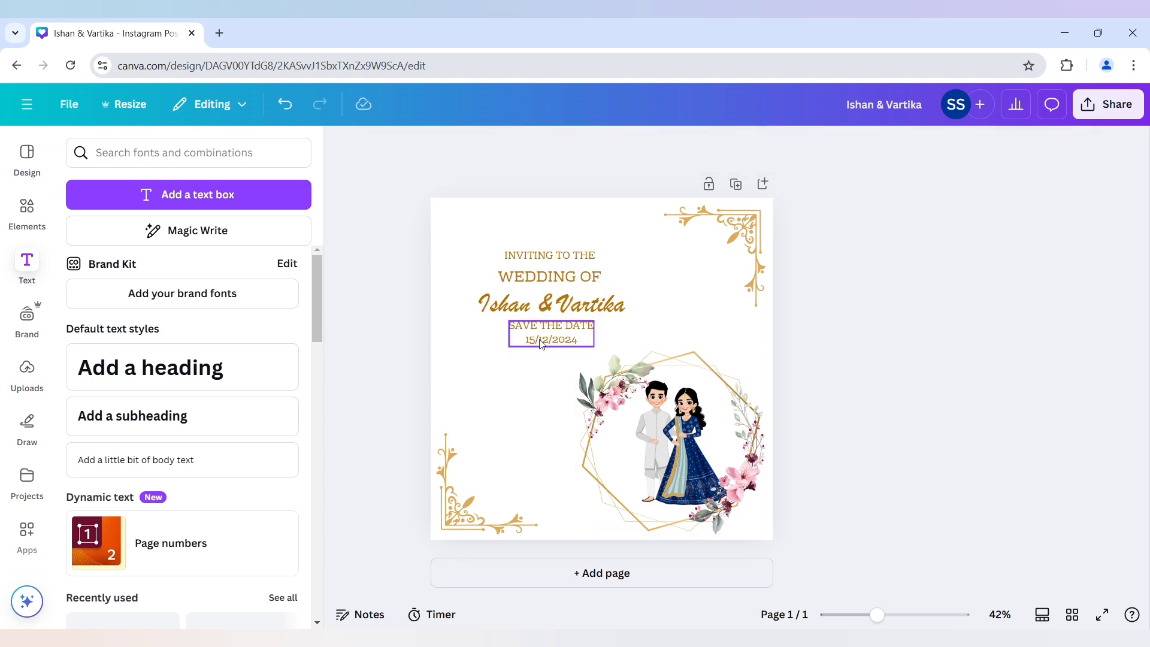
left_click_drag(551, 331, 562, 336)
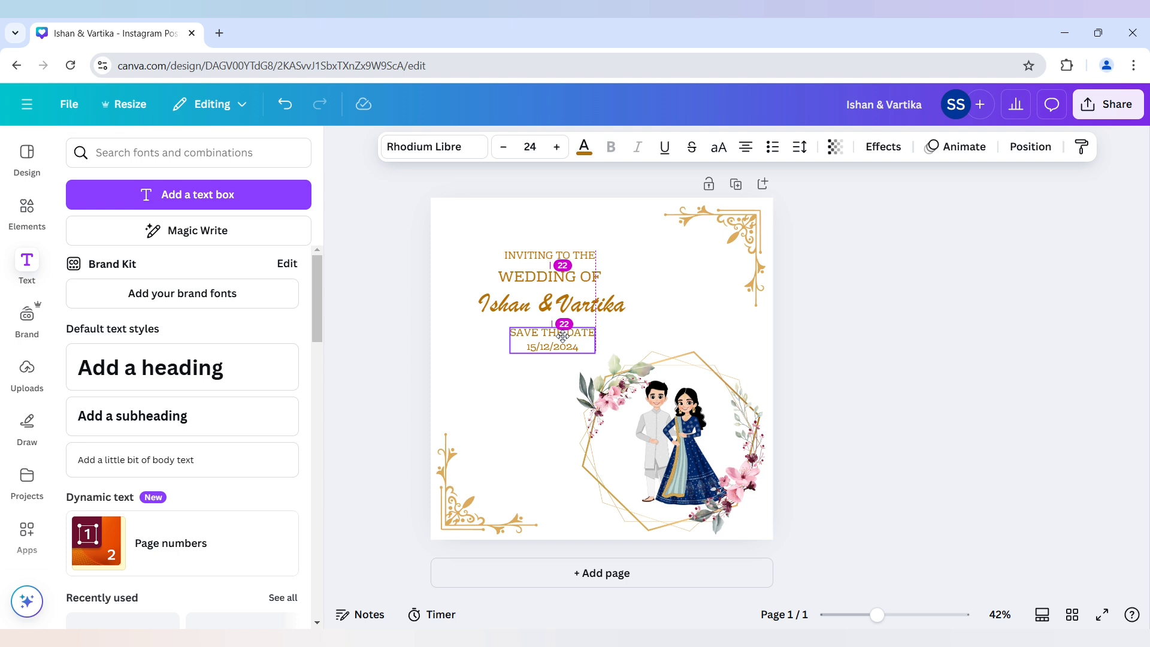
left_click(889, 413)
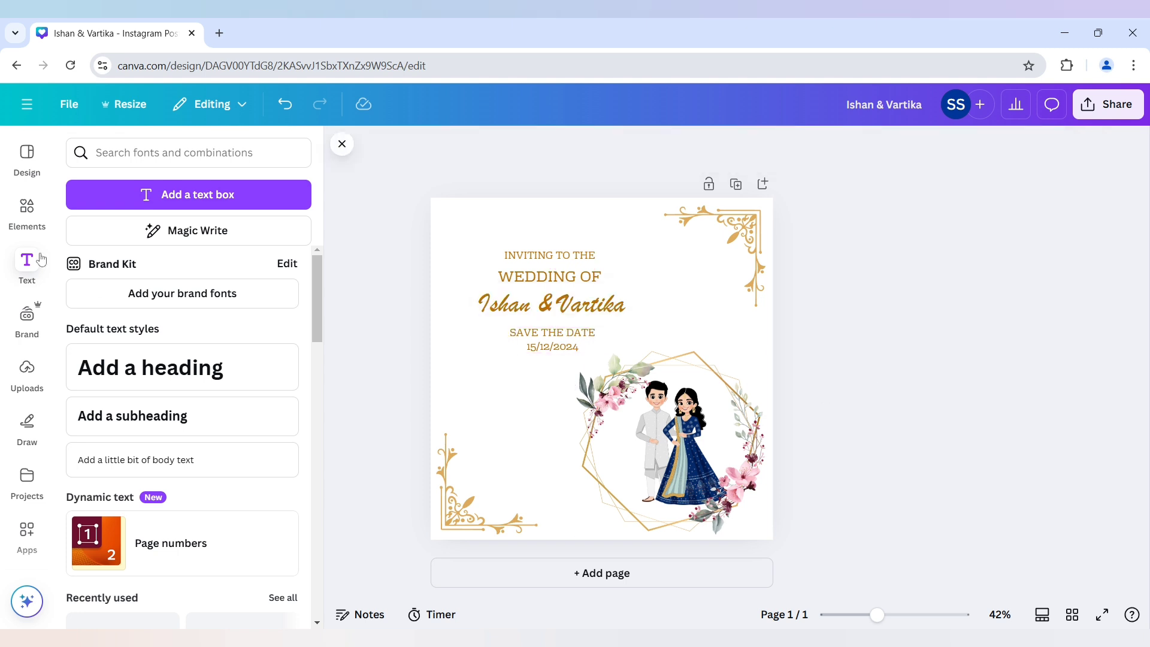
- Add a watercolour flower cluster from a 'flowers' search, shrunk into the top-left corner
left_click(27, 212)
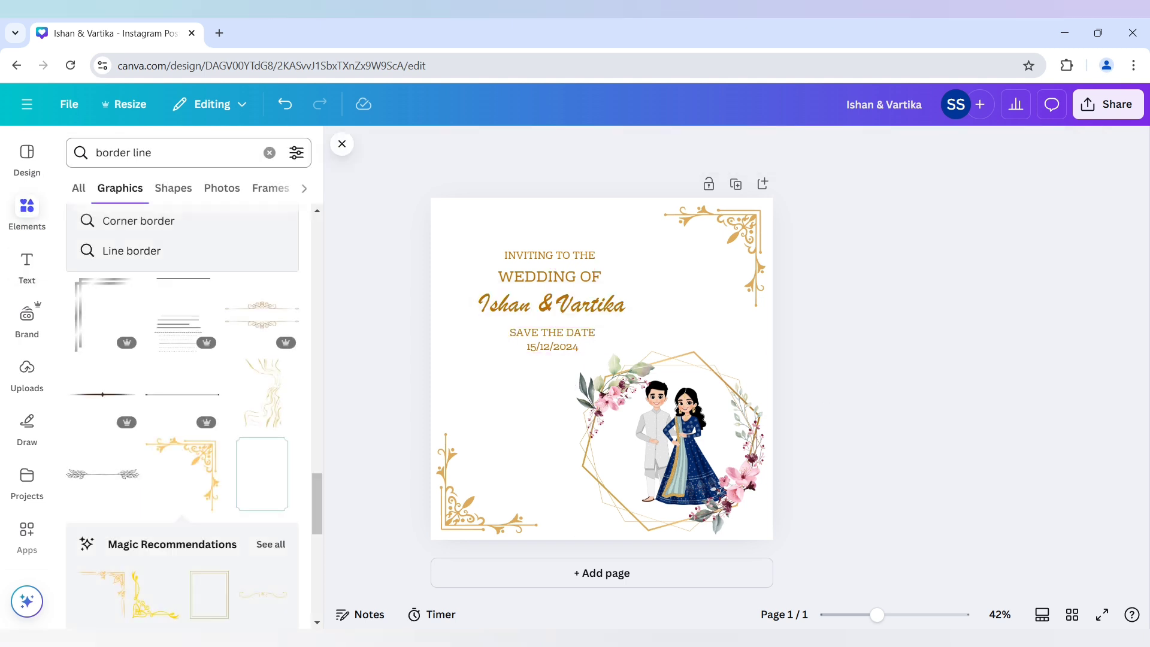
left_click(172, 153)
type("fl")
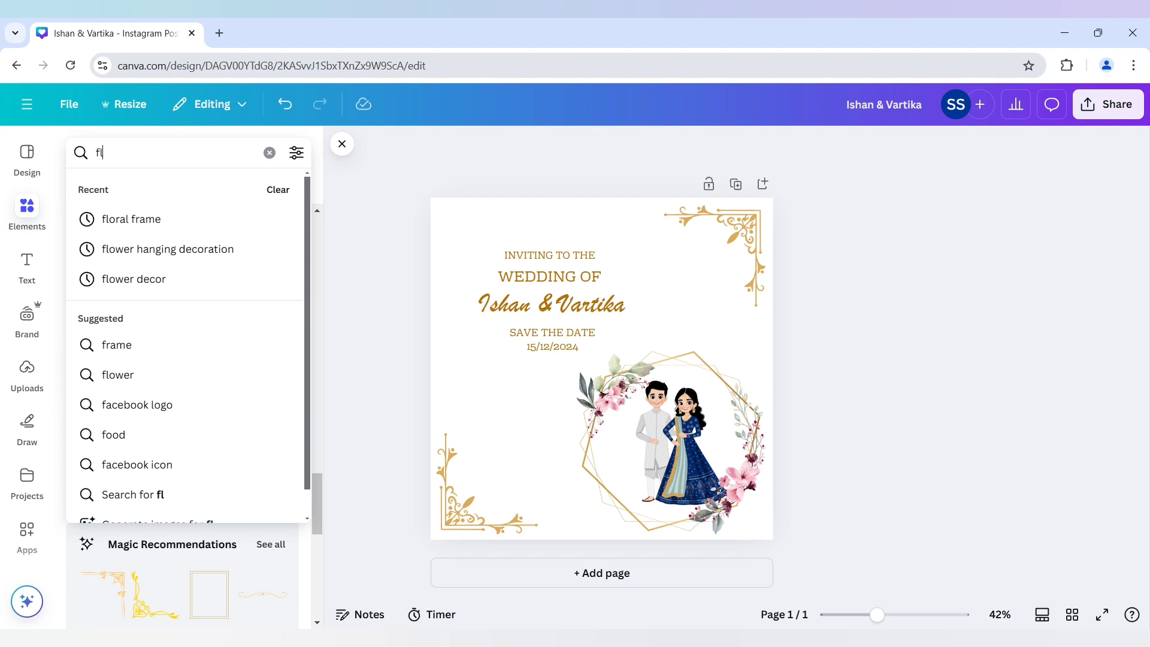
type("owers")
key("Return")
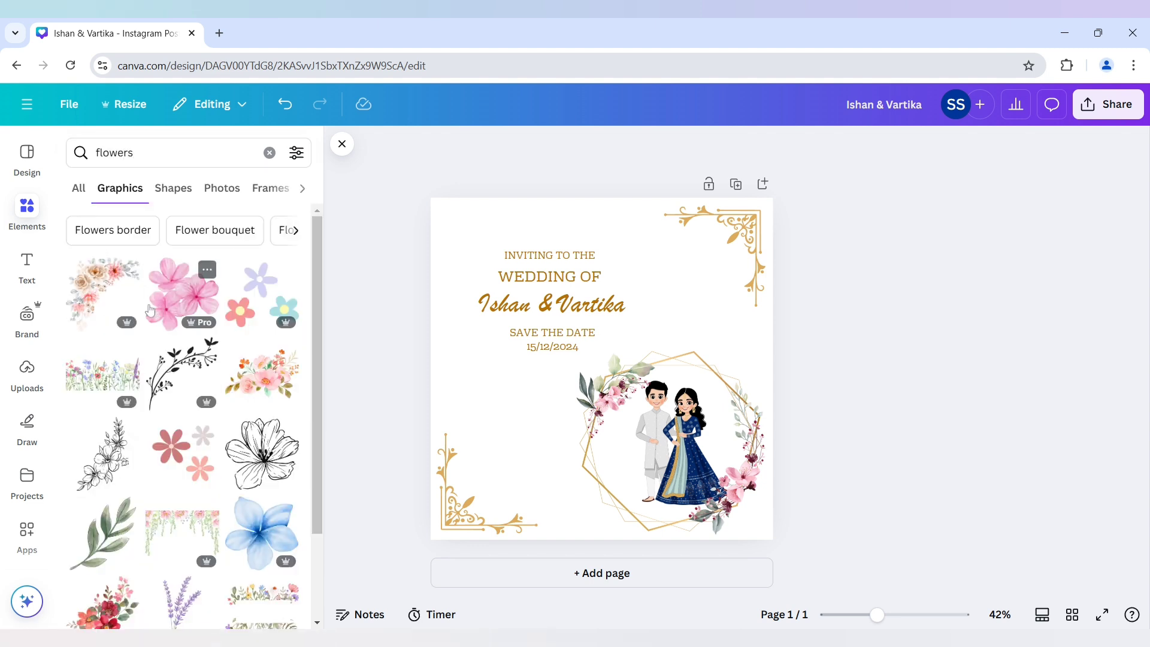
left_click(103, 292)
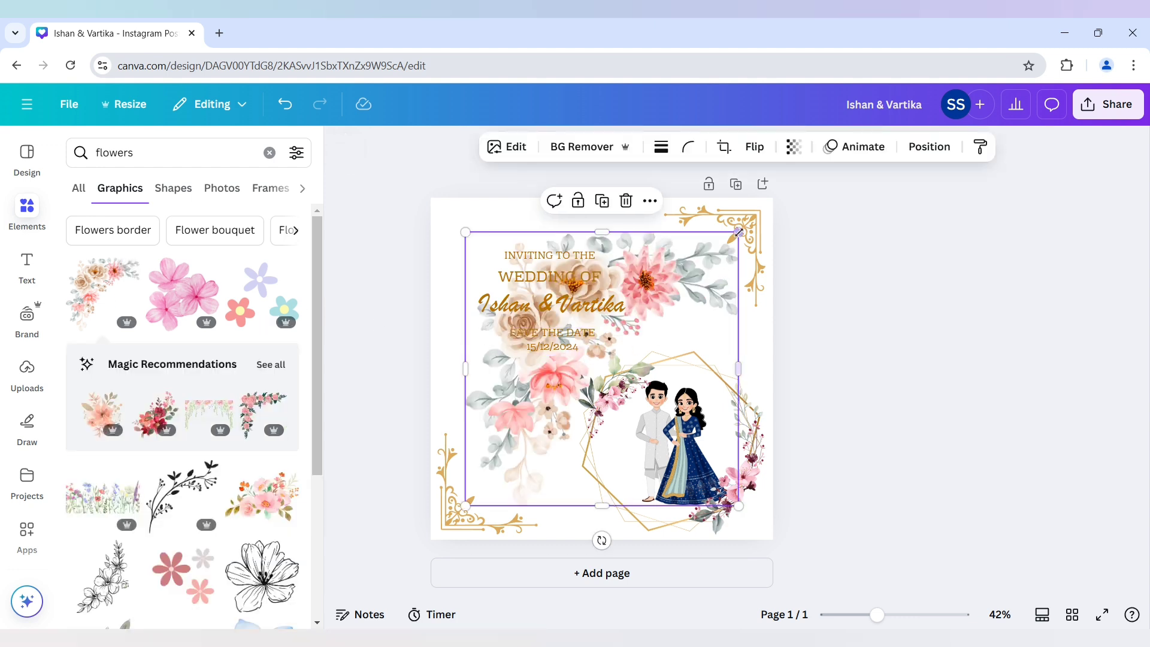
left_click_drag(739, 232, 567, 403)
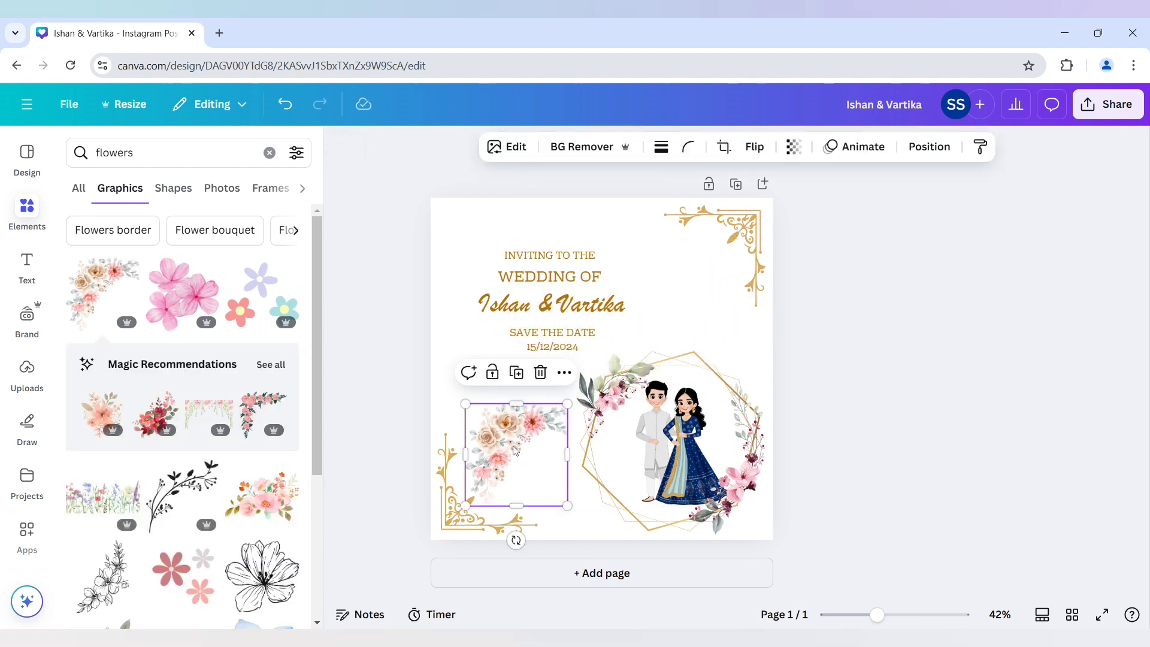
left_click_drag(515, 450, 481, 240)
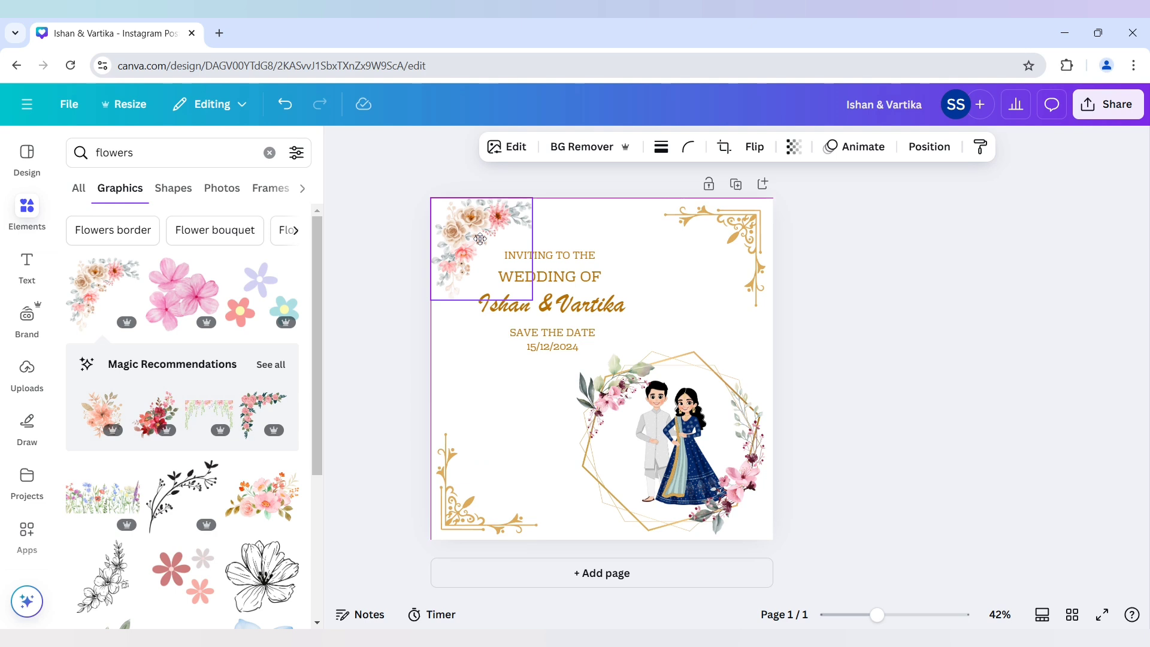
left_click(502, 396)
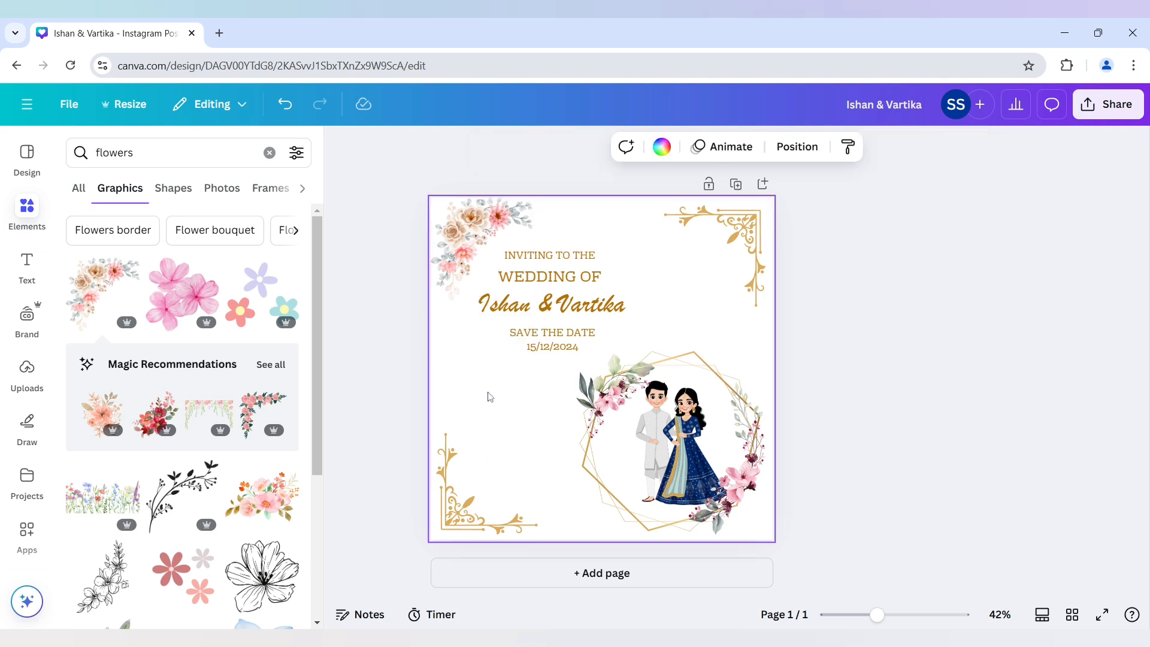
- Select the cartoon couple and floral wreath together in Layers and enlarge them toward the top-left
left_click(659, 454)
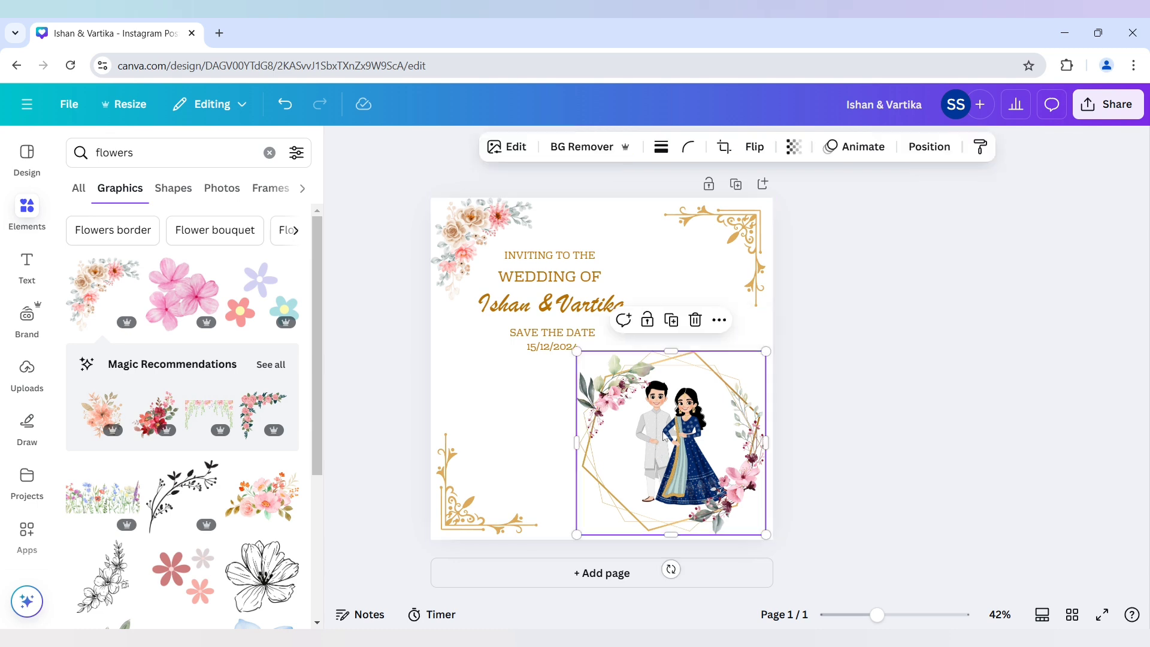
right_click(661, 454)
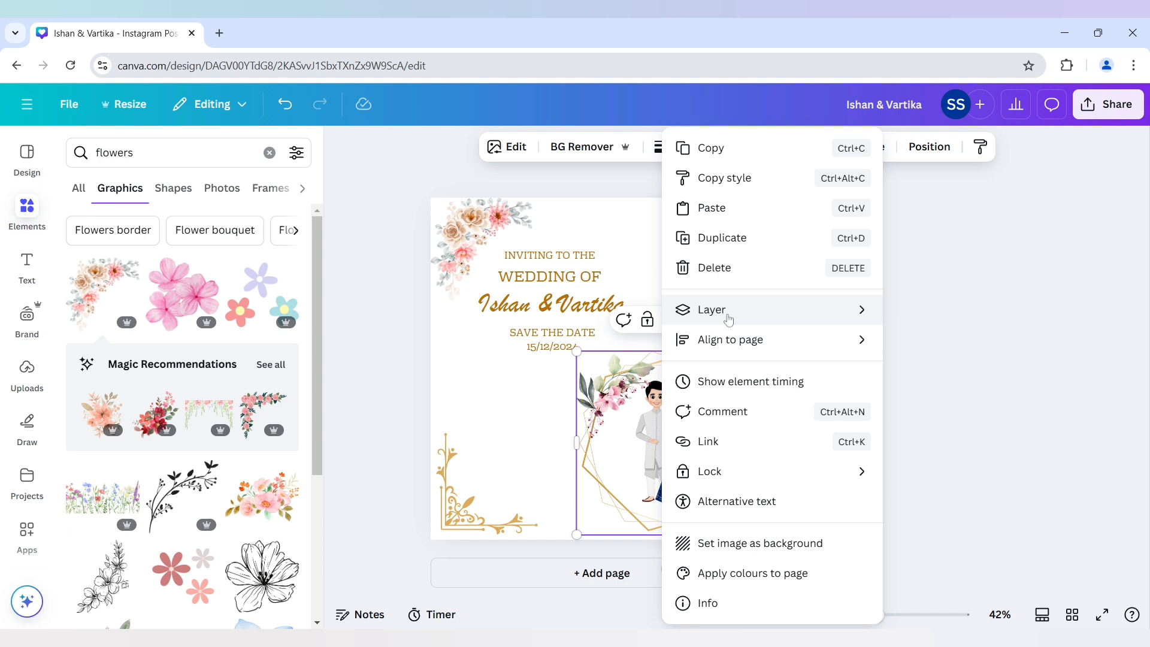
mouse_move(711, 310)
left_click(960, 449)
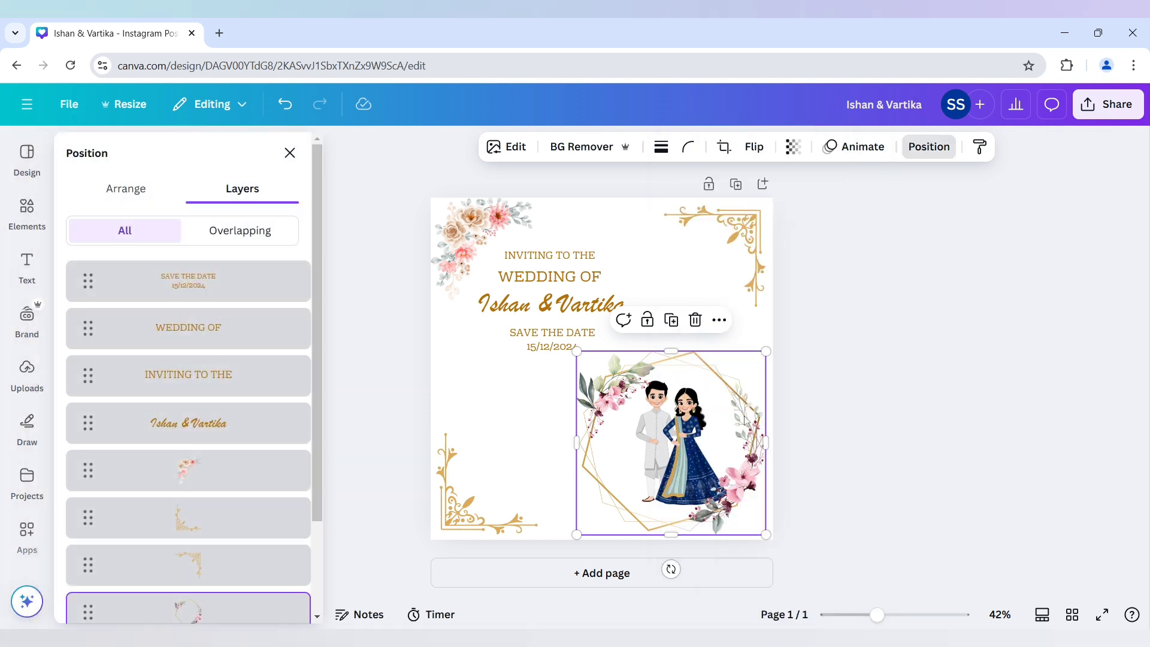
scroll(248, 459, "down", 3)
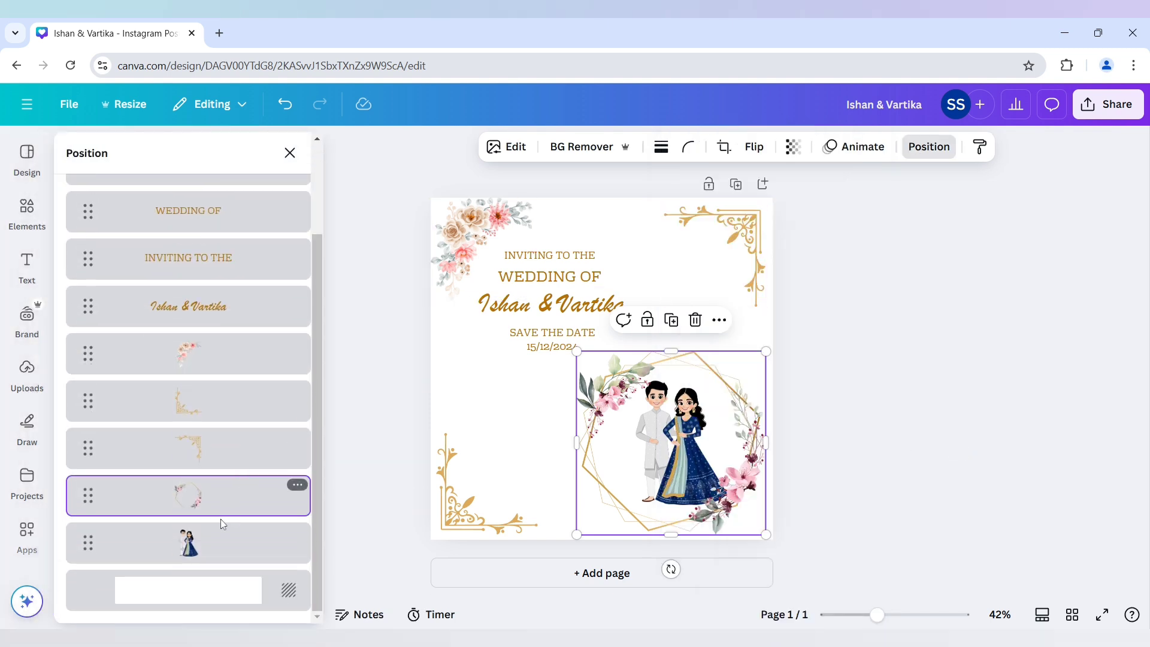
left_click(216, 536, "shift")
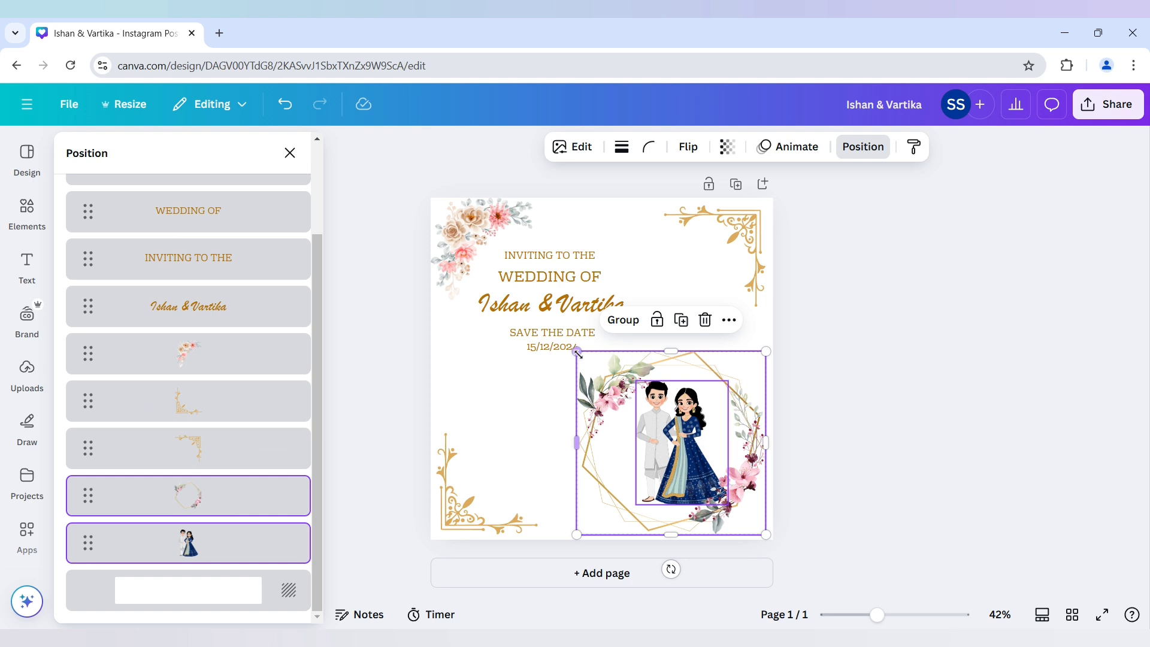
left_click_drag(576, 350, 561, 337)
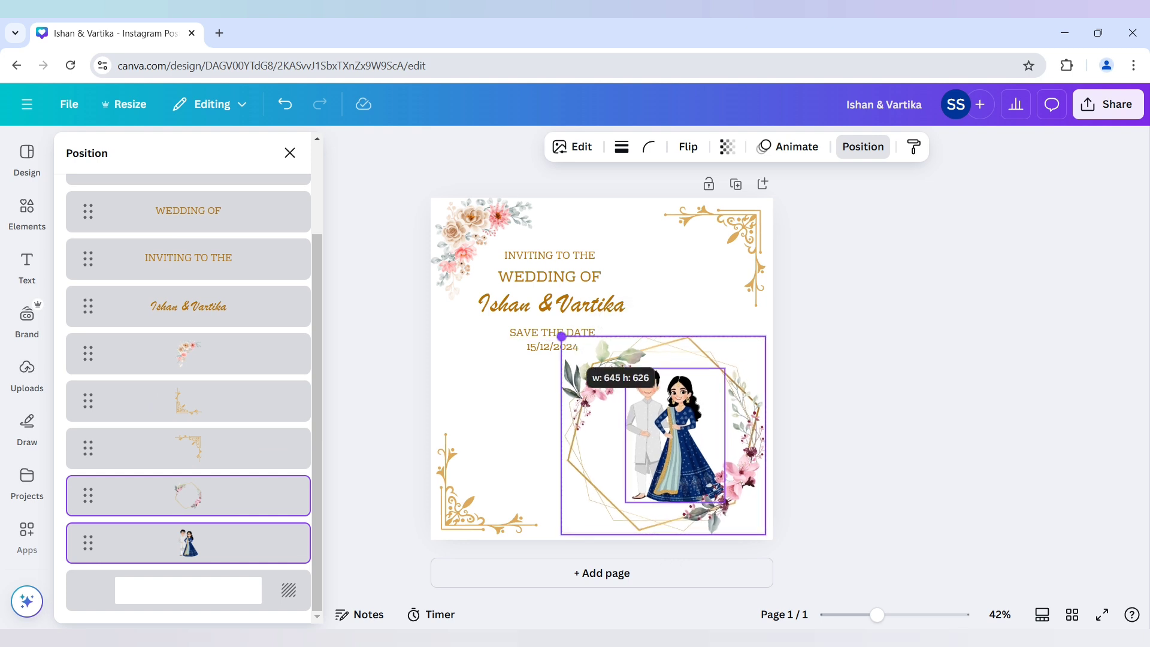
left_click(861, 423)
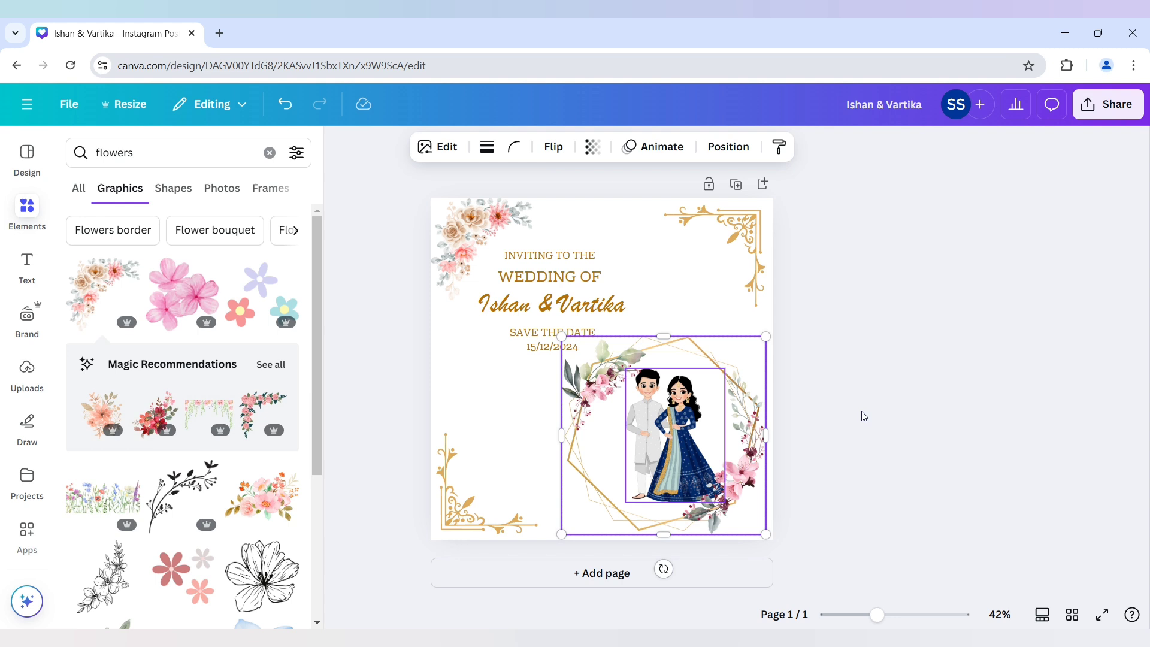
left_click(864, 416)
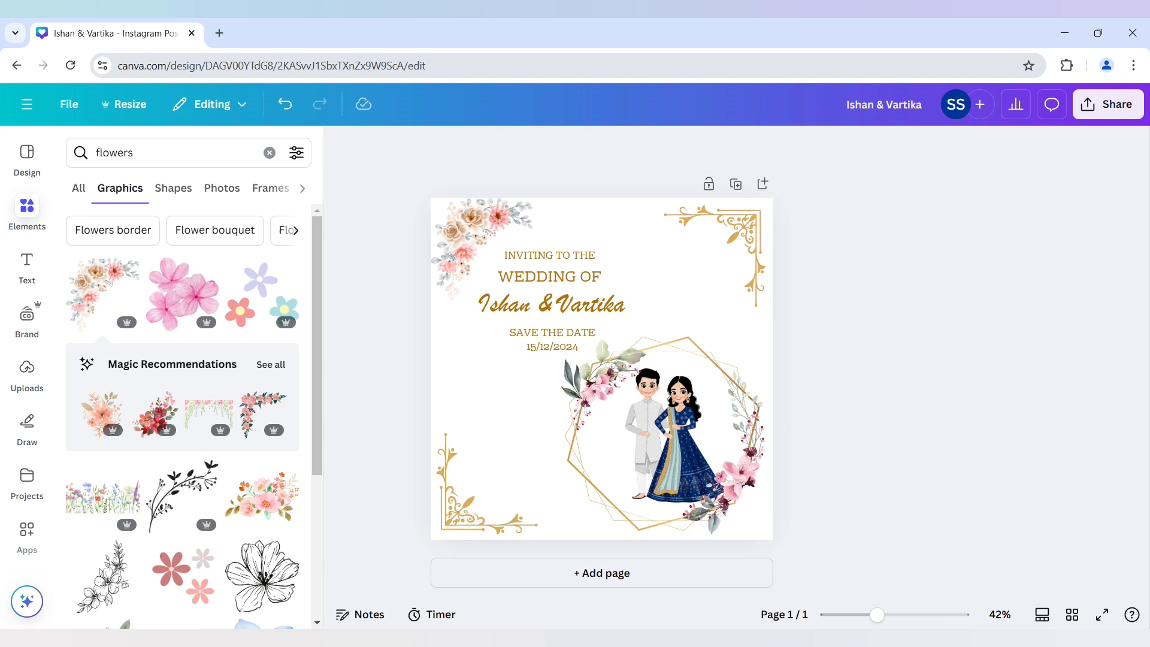
- Set the page background to a custom faint off-white, #F8FFFF
left_click(623, 230)
left_click(662, 147)
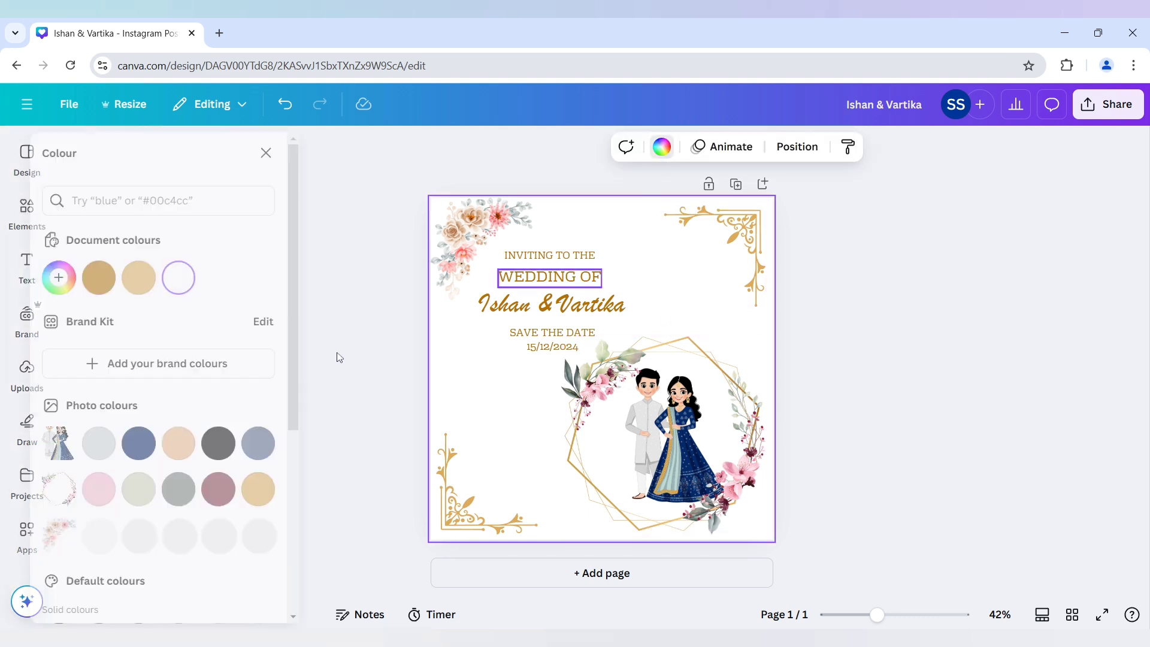
left_click(122, 442)
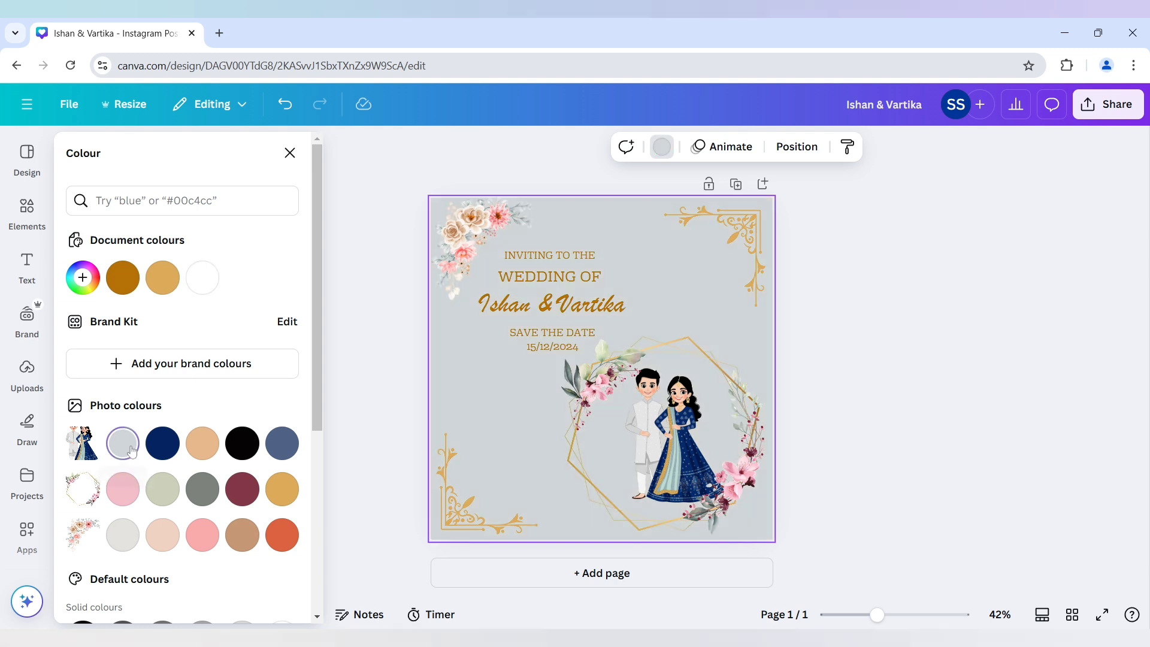
left_click(83, 277)
left_click_drag(85, 364, 80, 349)
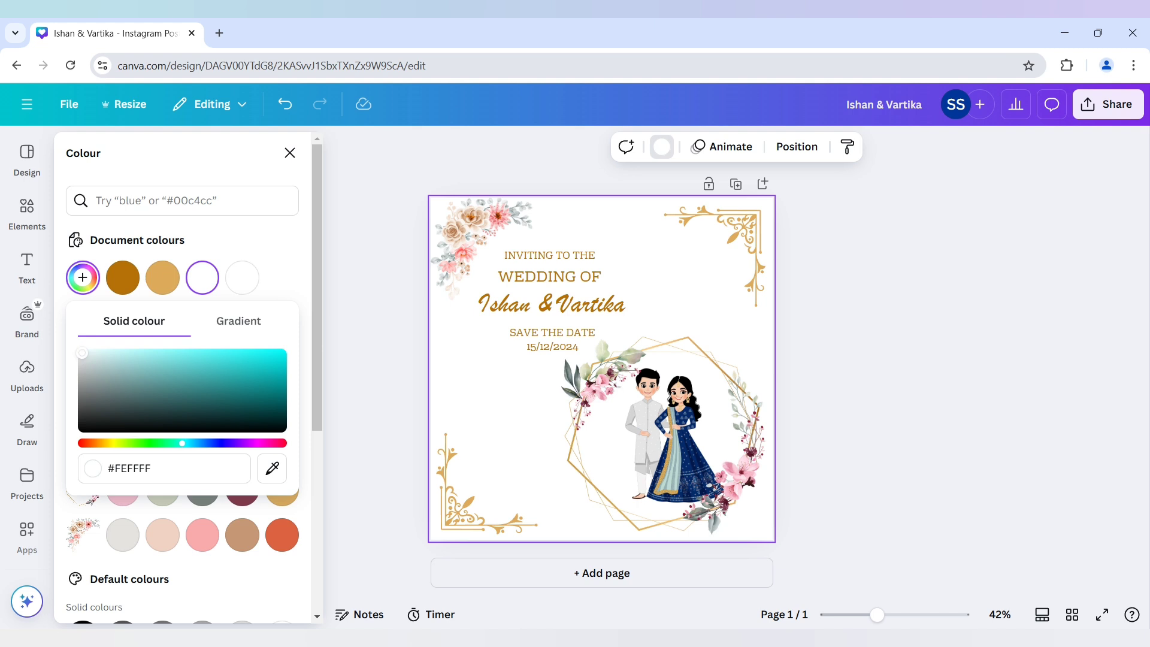
left_click_drag(82, 354, 84, 354)
left_click(384, 327)
left_click(384, 328)
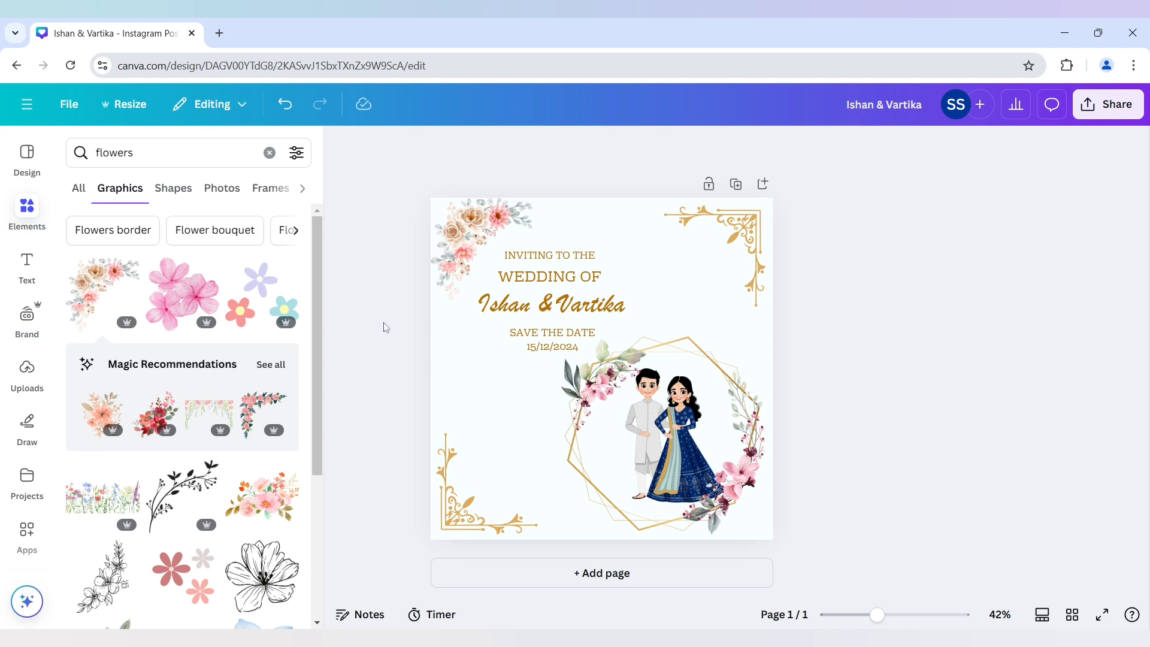